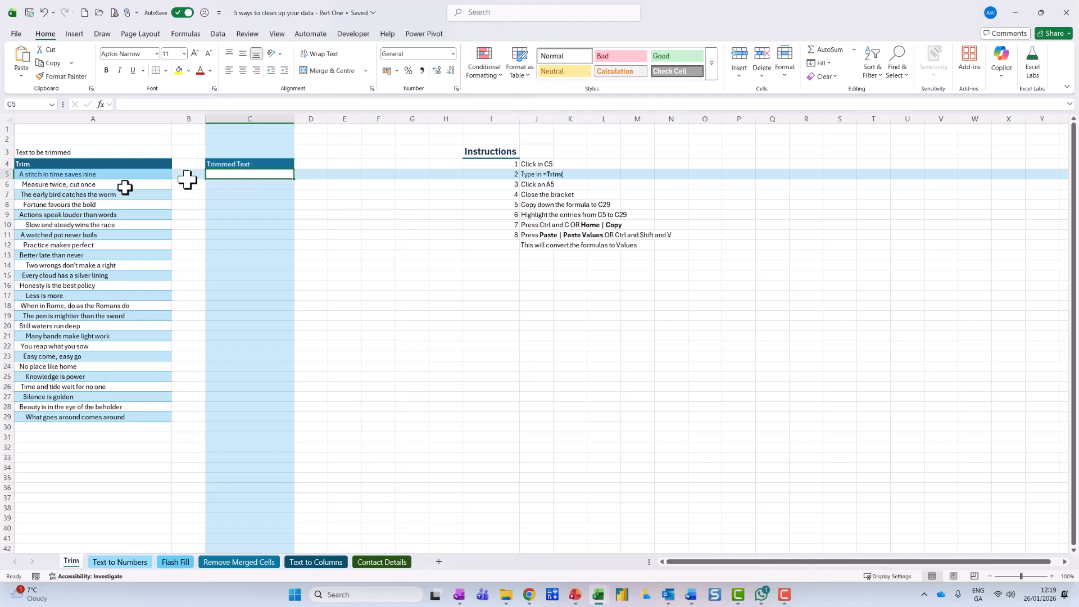
Examine the contents of A5 and A6 for leading spaces before the text.
left_click(95, 175)
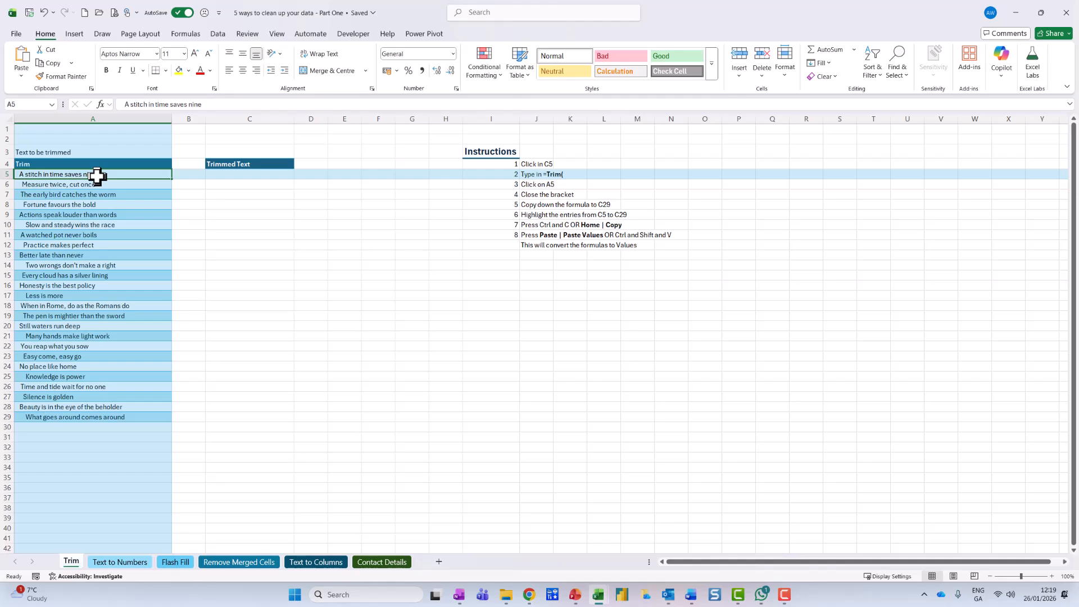
mouse_move(225, 106)
left_mouse_down()
mouse_move(171, 82)
mouse_move(99, 106)
mouse_move(216, 121)
left_mouse_up()
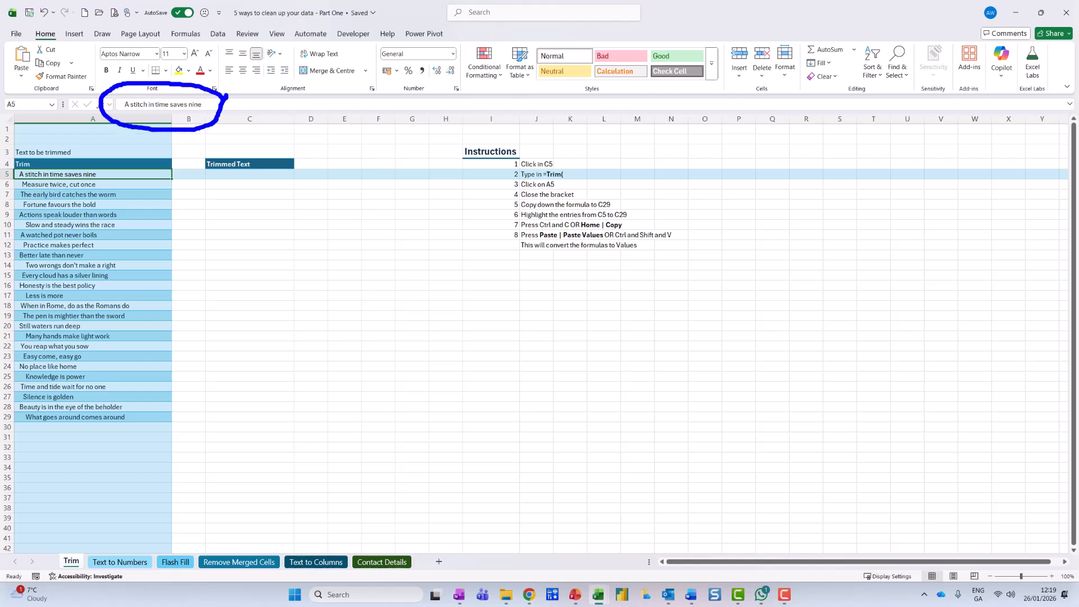
left_click(219, 105)
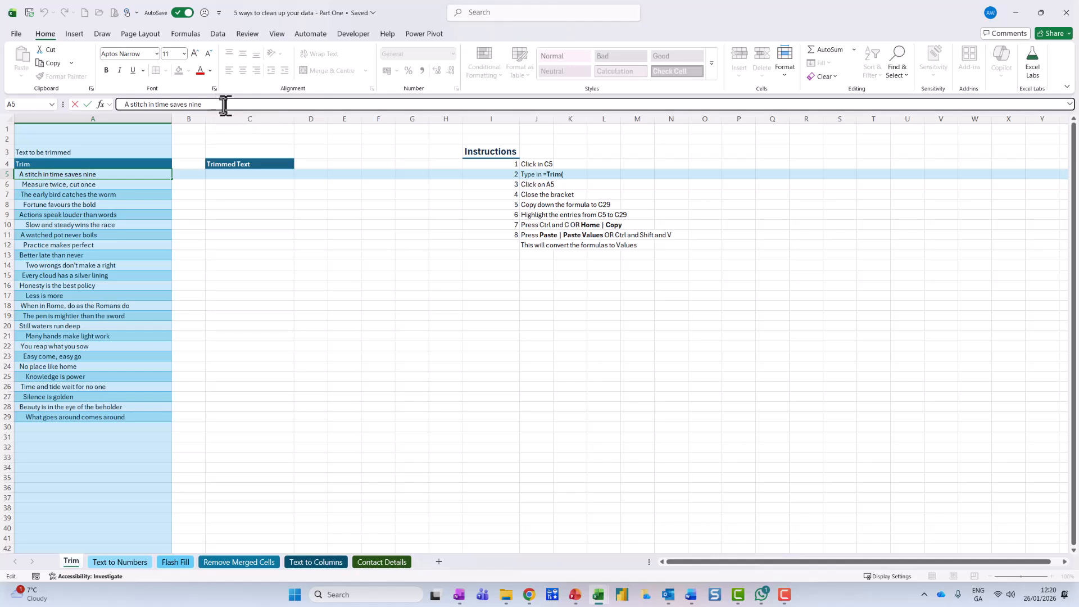
key("Left")
left_click(122, 185)
left_click(219, 104)
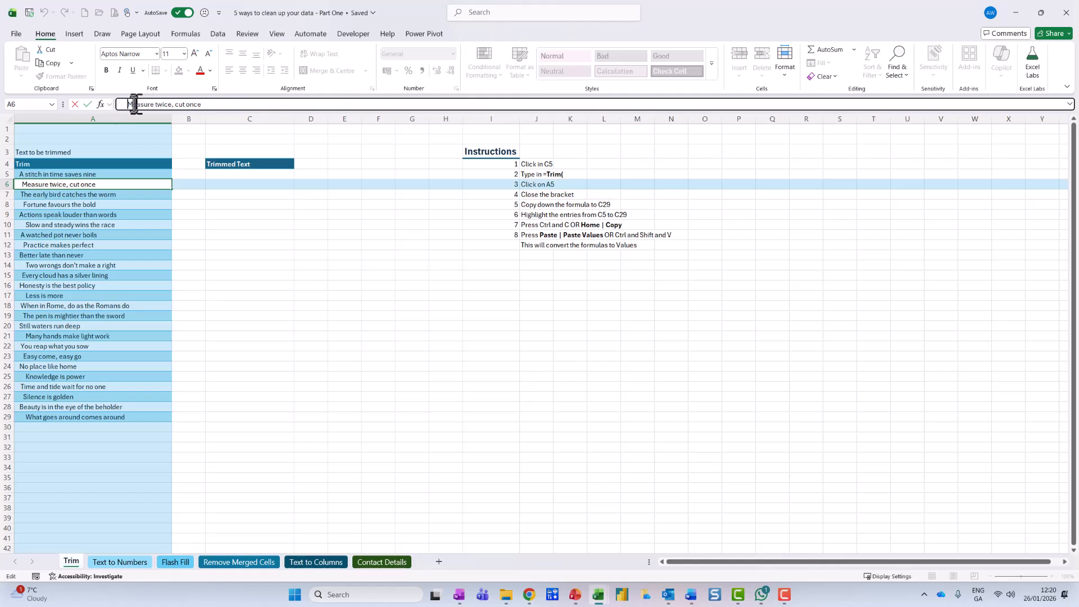
key("Escape")
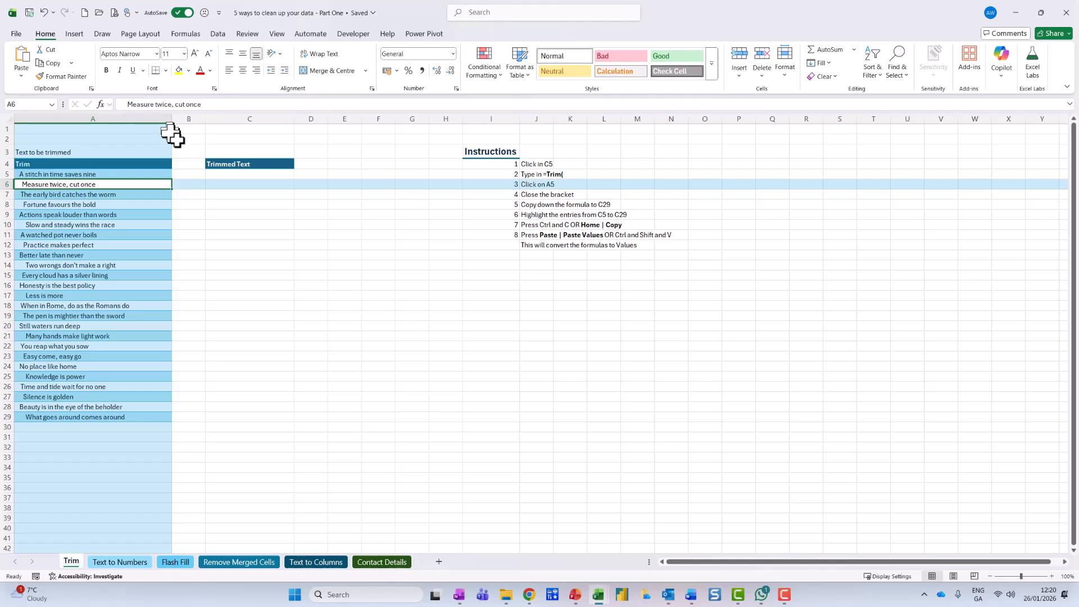
Enter the formula =TRIM(A5) in C5 under the Trimmed Text heading.
left_click(246, 176)
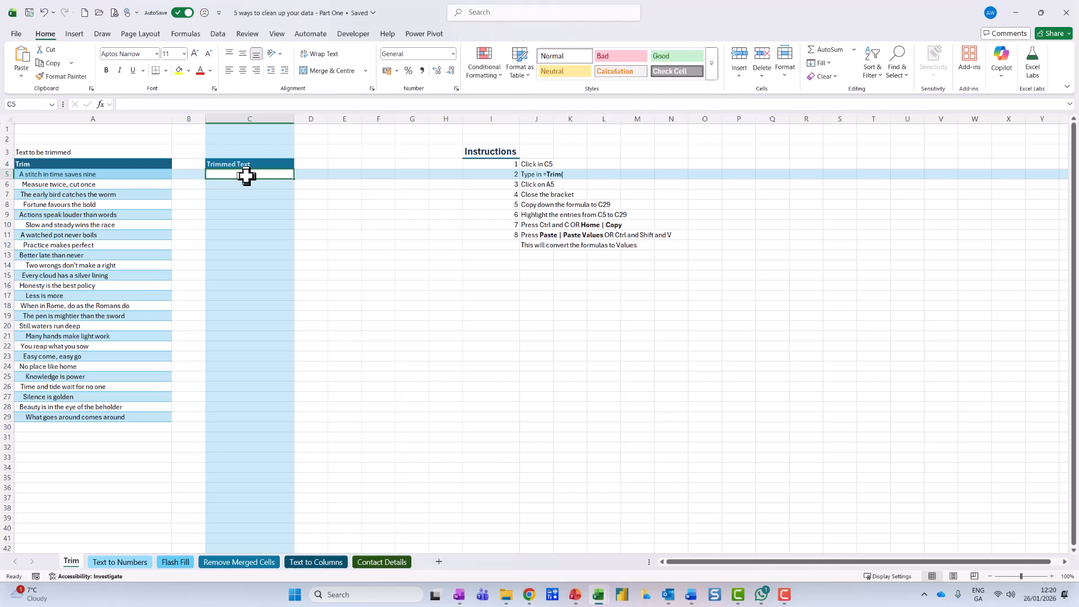
type("=trim")
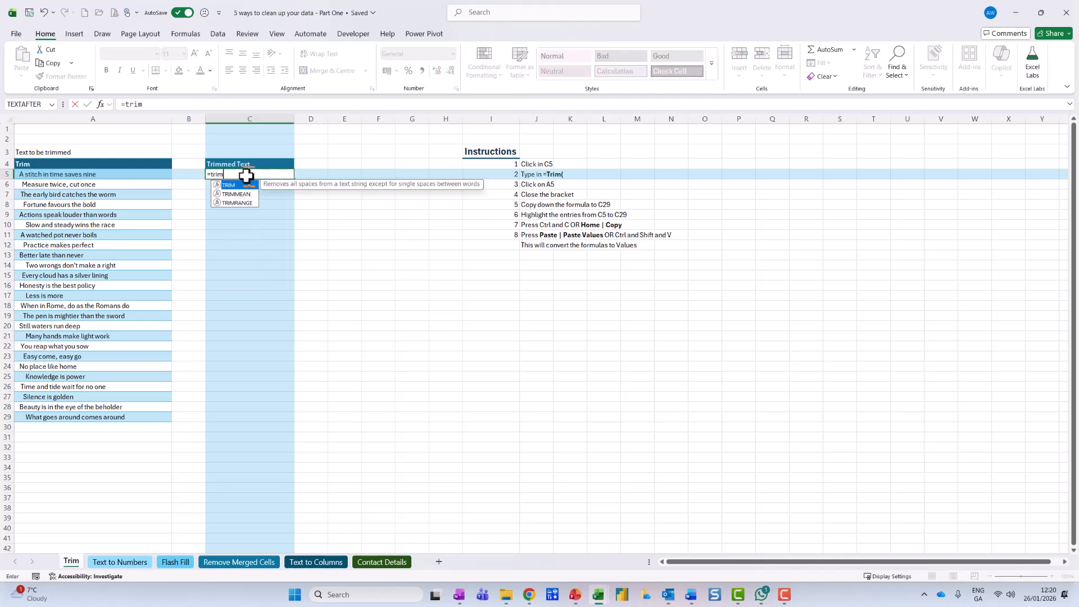
type("(")
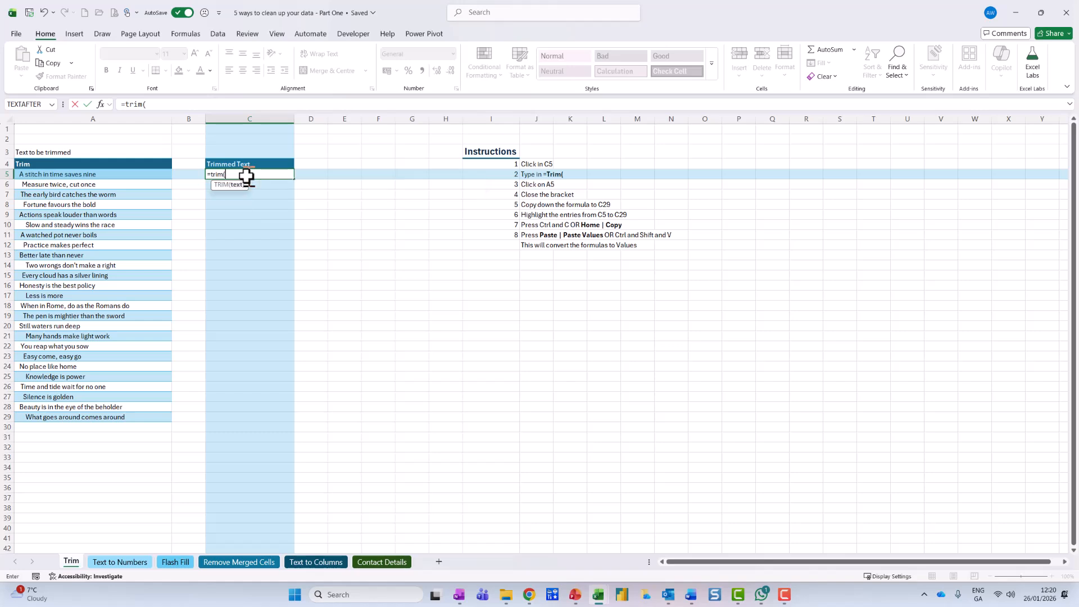
left_click(80, 174)
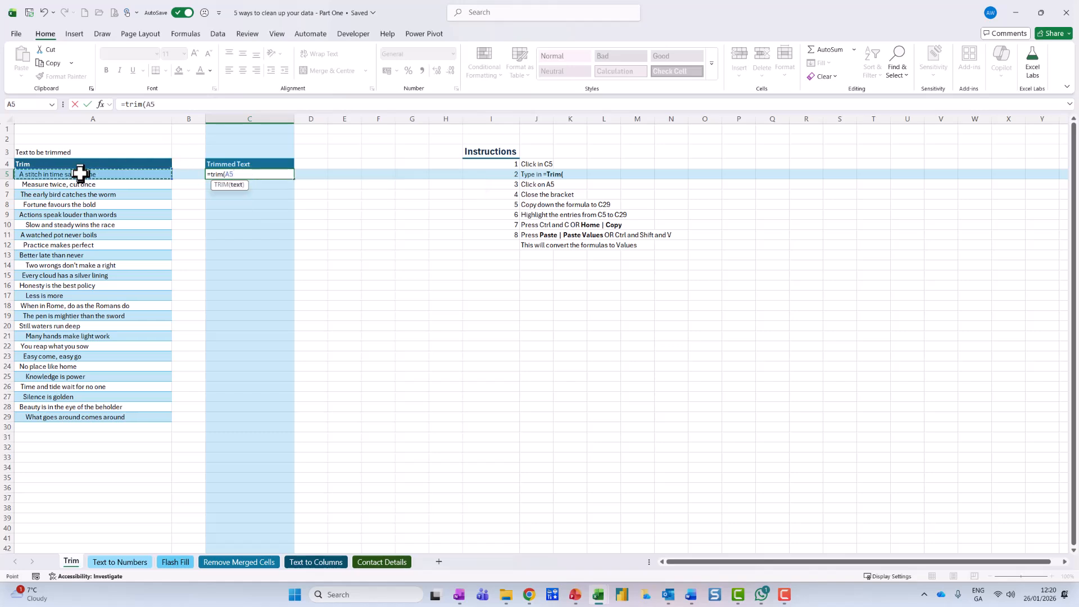
type(")")
key("Return")
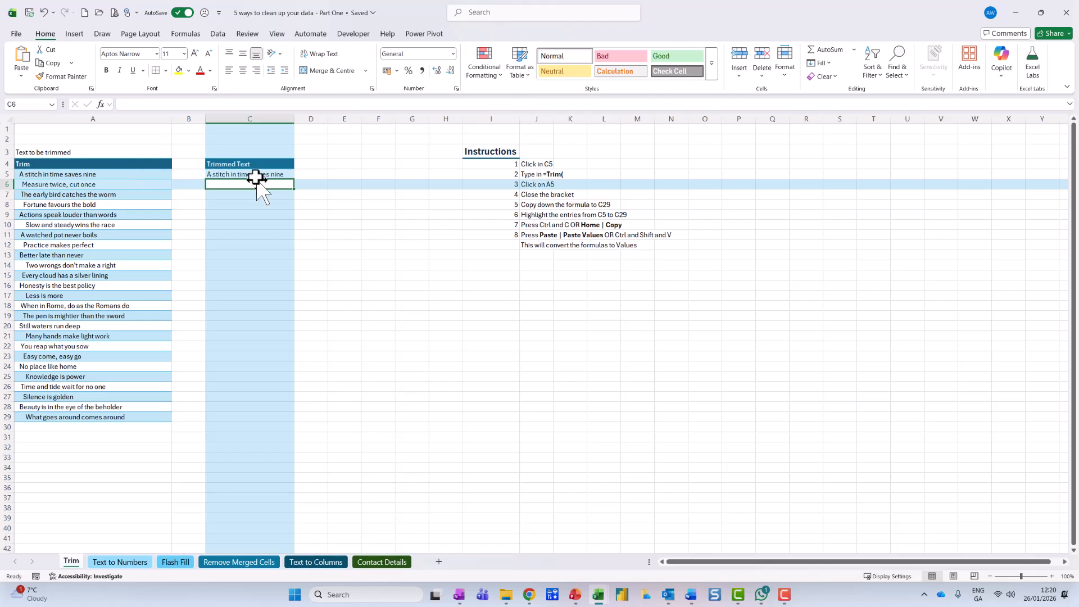
Fill the TRIM formula from C5 down to C29 and widen column C to fit the trimmed phrases.
left_click(258, 176)
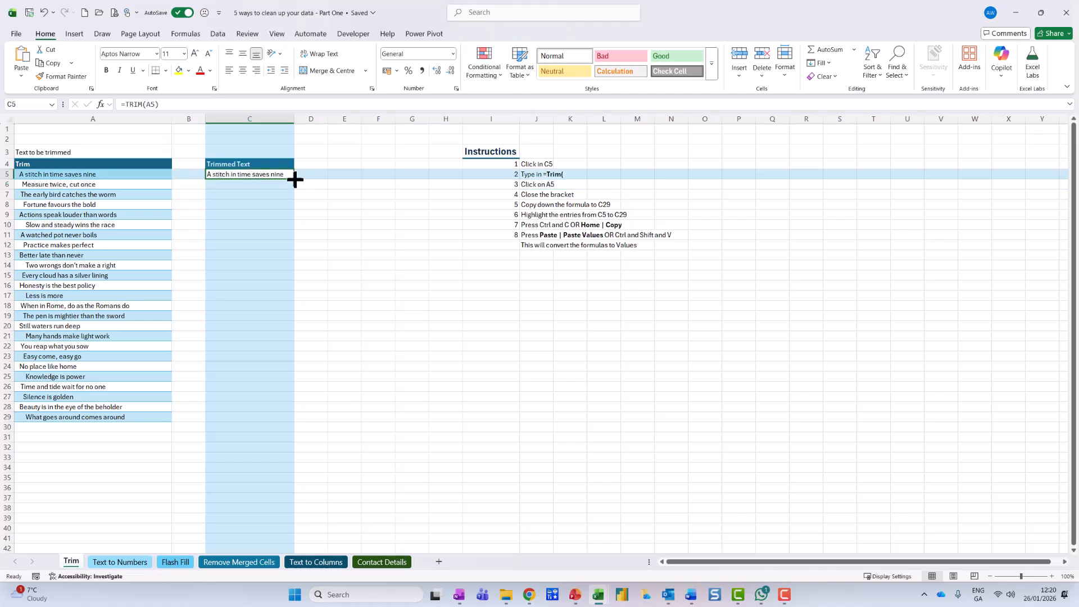
left_click_drag(294, 179, 283, 421)
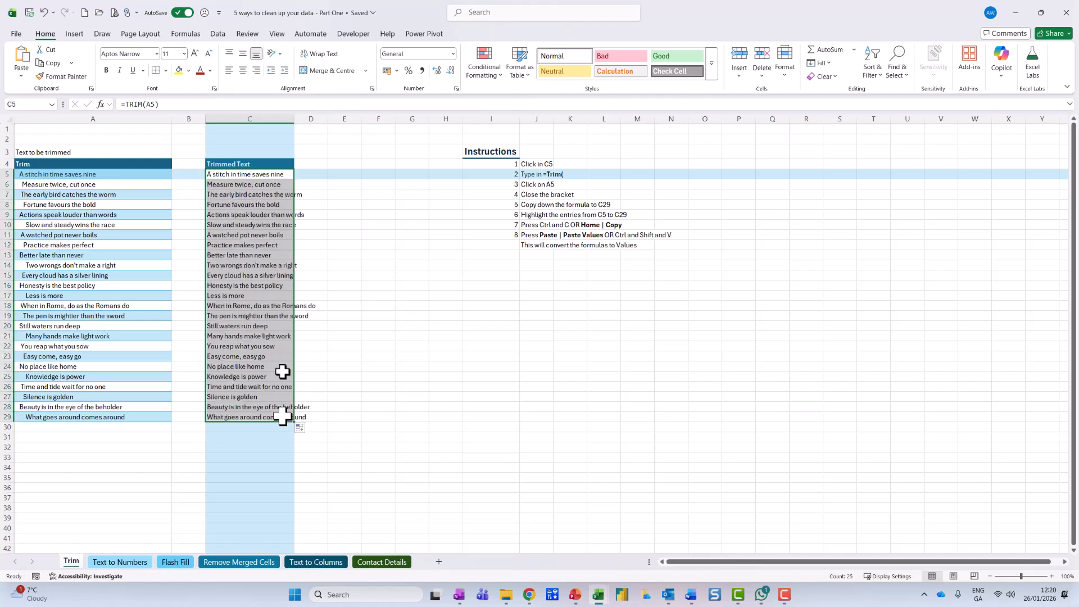
left_click_drag(294, 118, 337, 118)
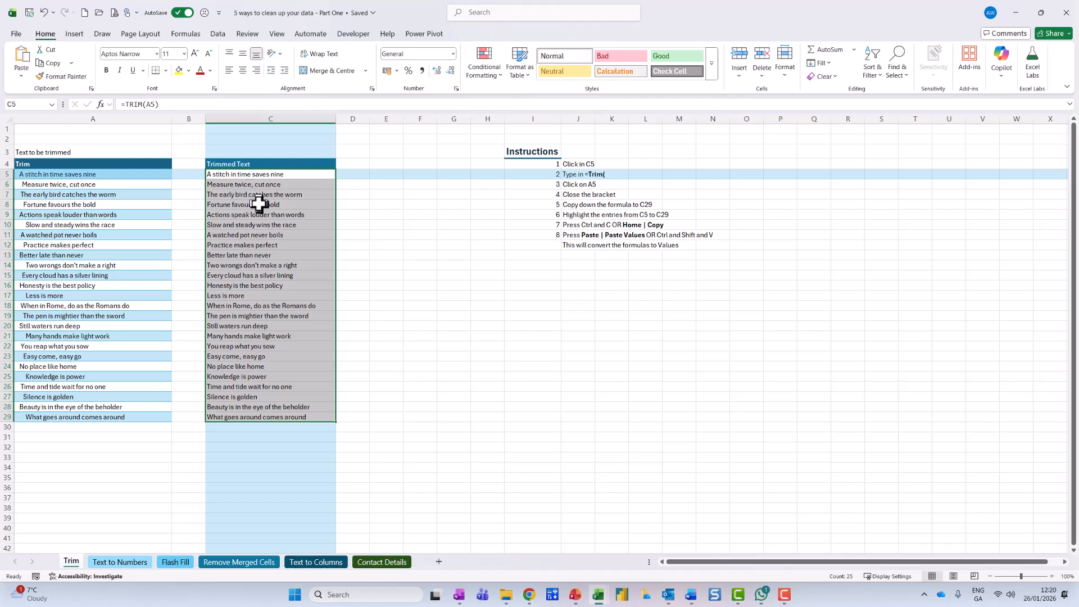
Replace the formulas in C5:C29 with their values by copying and pasting values only, and check the resulting cells.
key("ctrl+c")
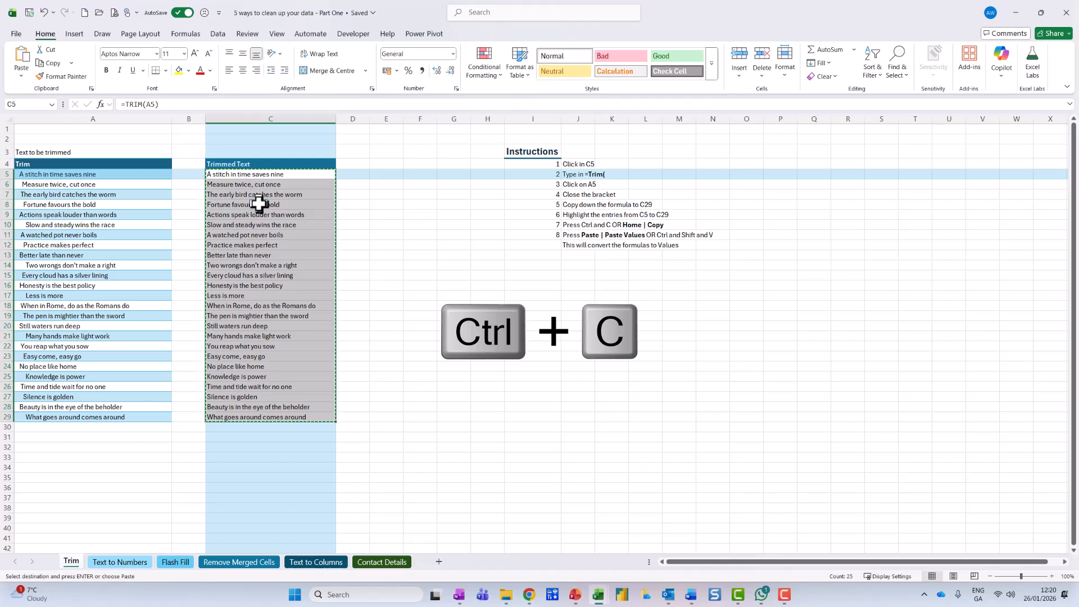
key("ctrl+shift+v")
left_click(275, 204)
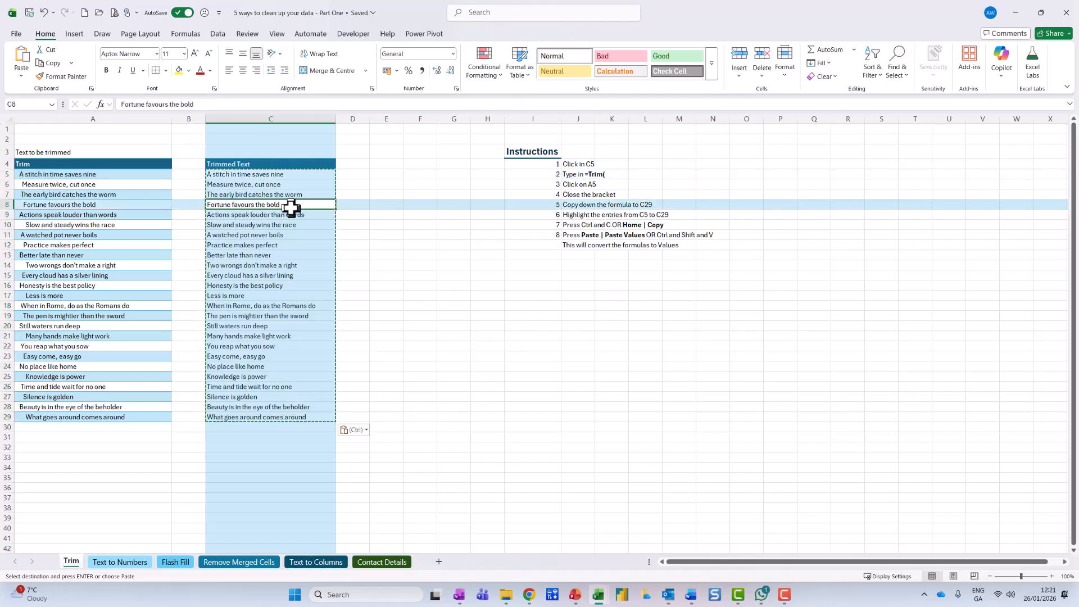
left_click(281, 195)
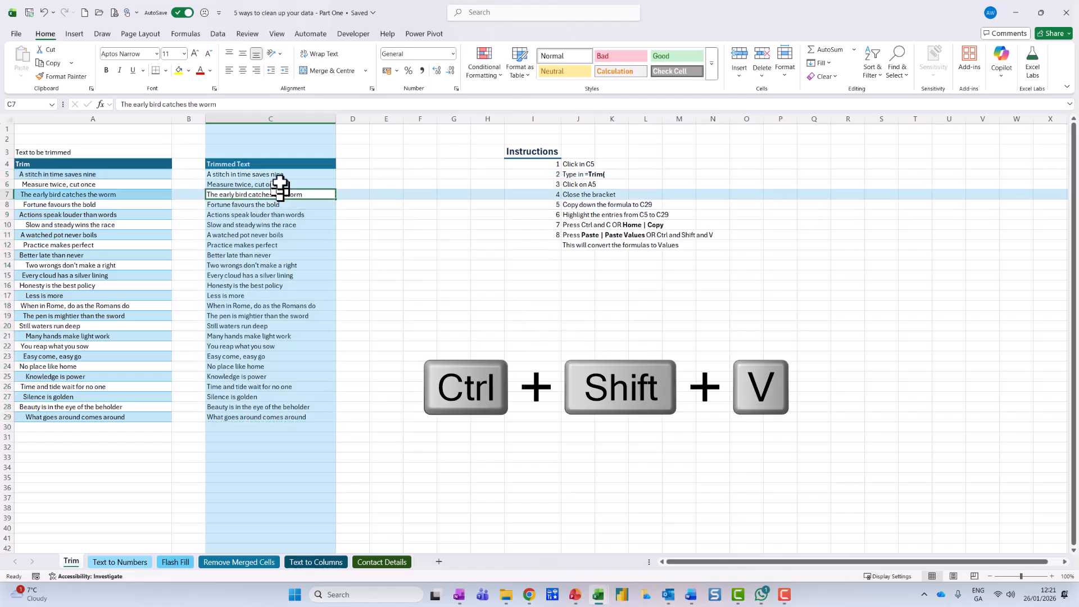
left_click(279, 185)
left_click(279, 175)
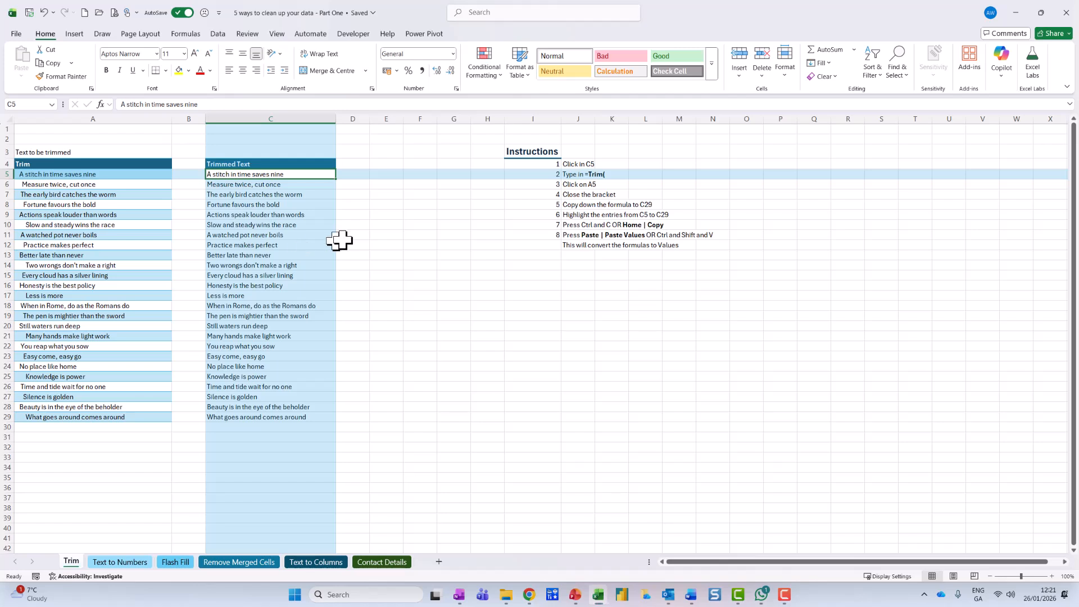
mouse_move(663, 171)
left_mouse_down()
mouse_move(563, 131)
mouse_move(495, 212)
mouse_move(650, 251)
mouse_move(658, 169)
left_mouse_up()
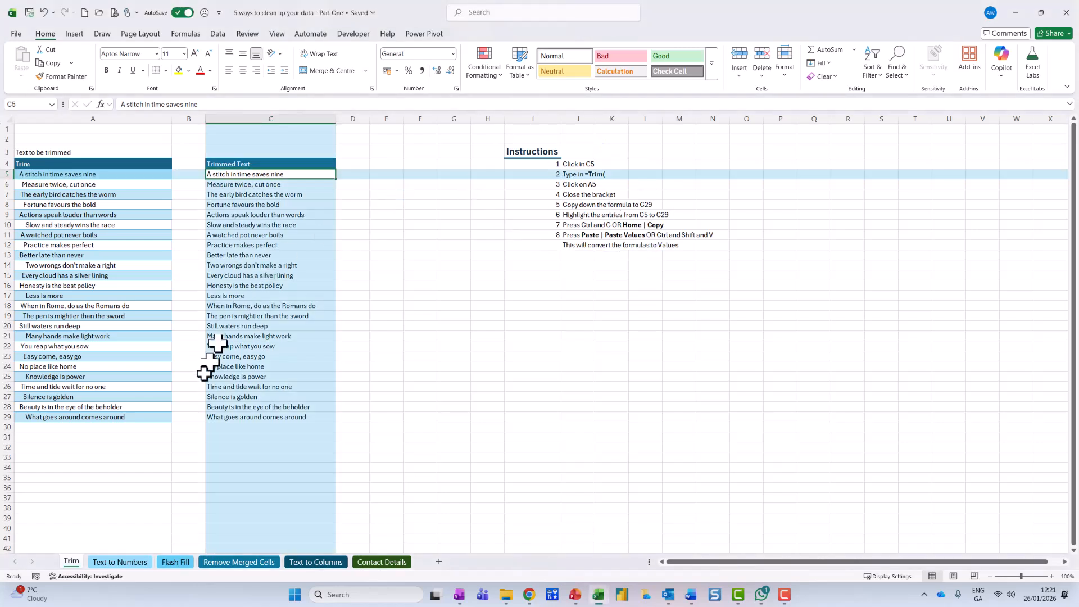
On the Text to Numbers sheet, convert the absence hours and days stored as text in A4:B37 to numbers.
left_click(135, 565)
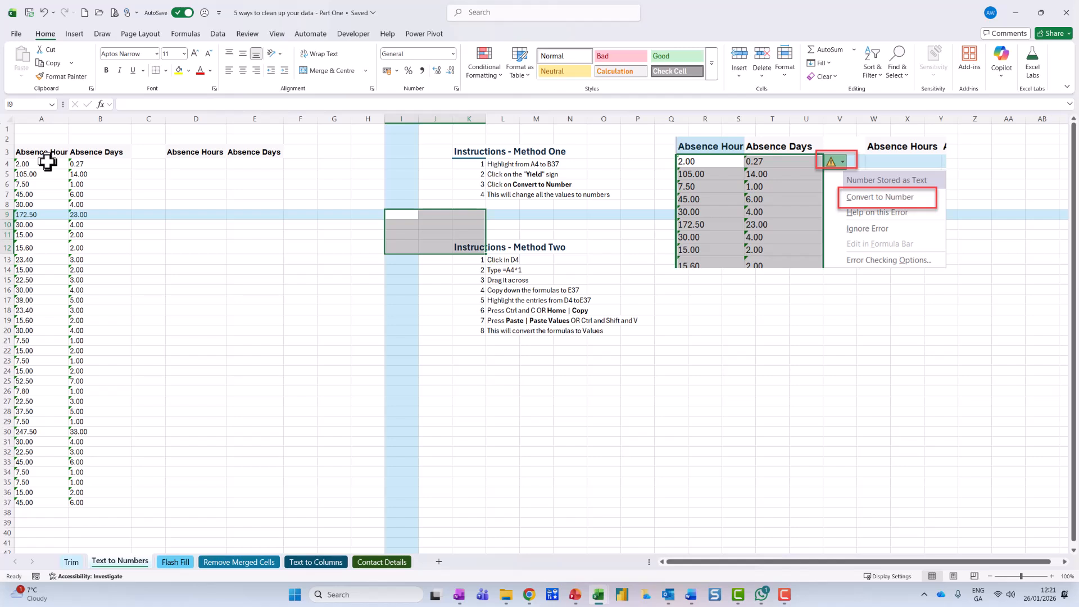
mouse_move(102, 166)
left_mouse_down()
mouse_move(29, 222)
mouse_move(87, 250)
mouse_move(121, 178)
left_mouse_up()
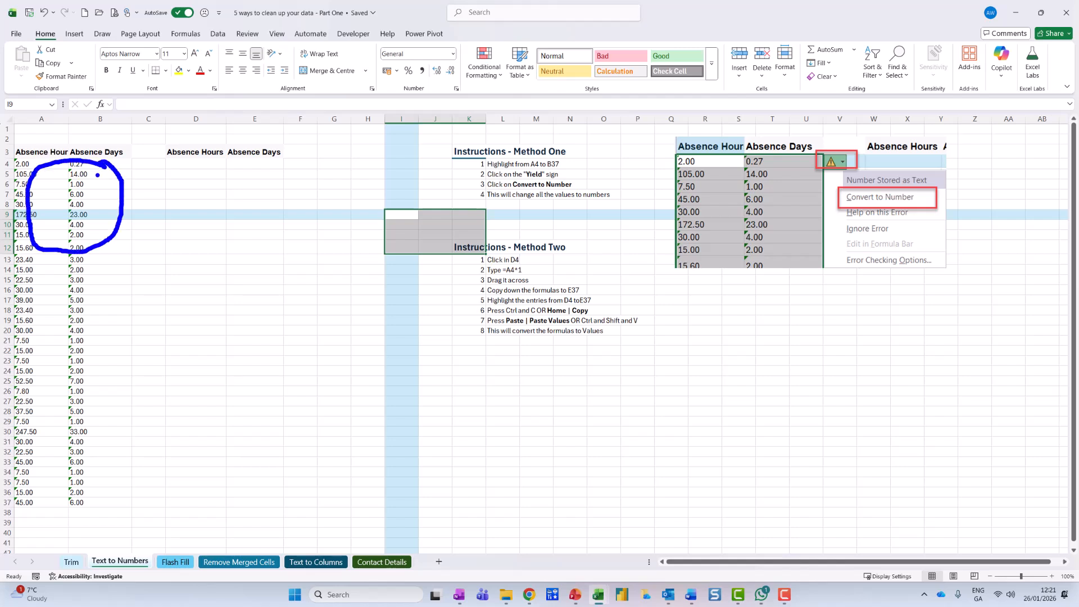
key("Escape")
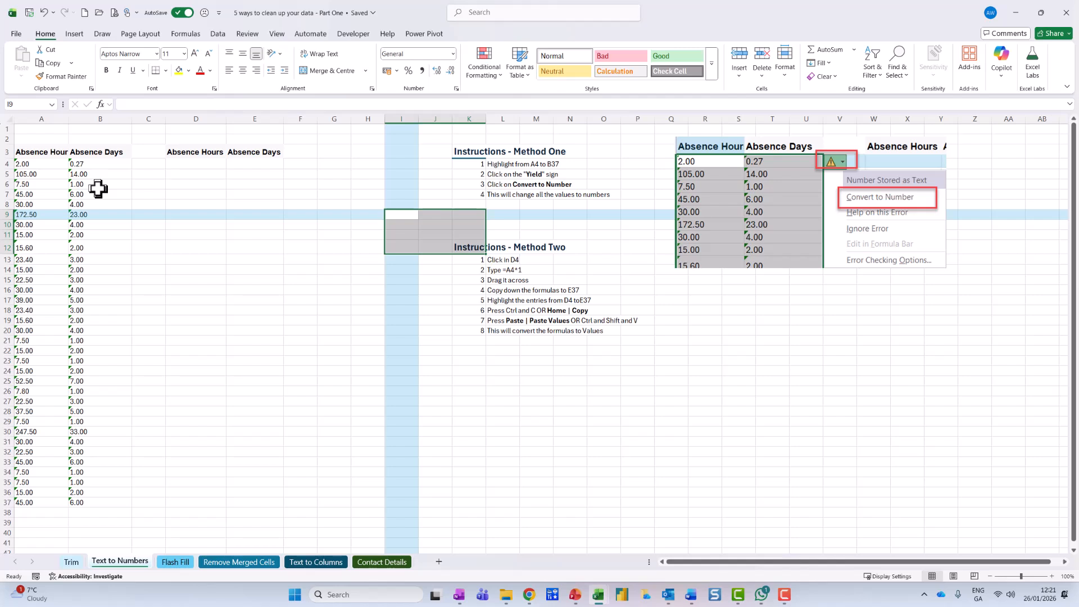
left_click(115, 175)
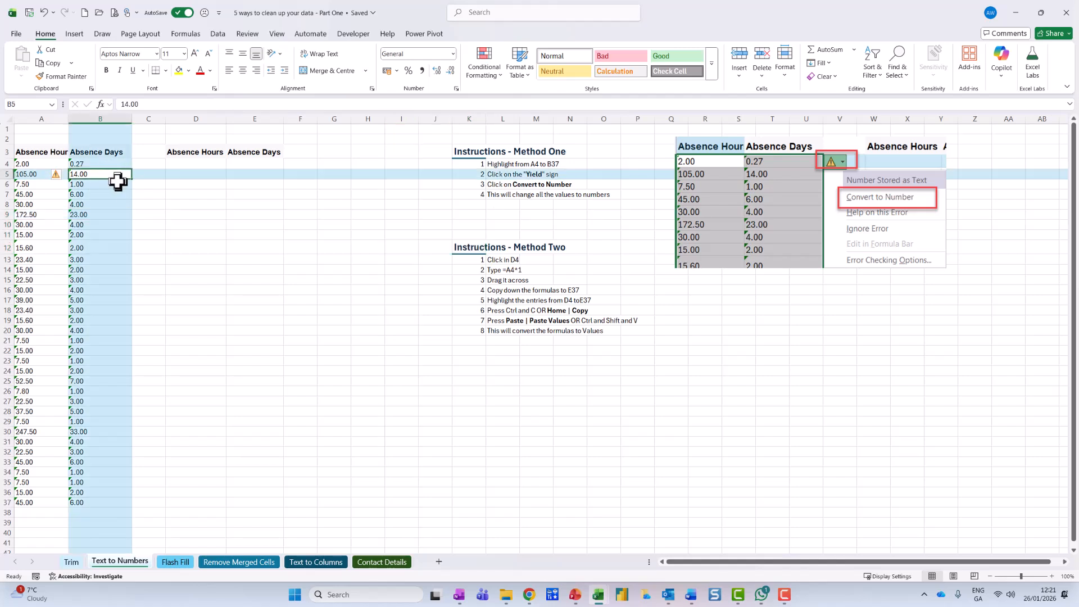
left_click(94, 215)
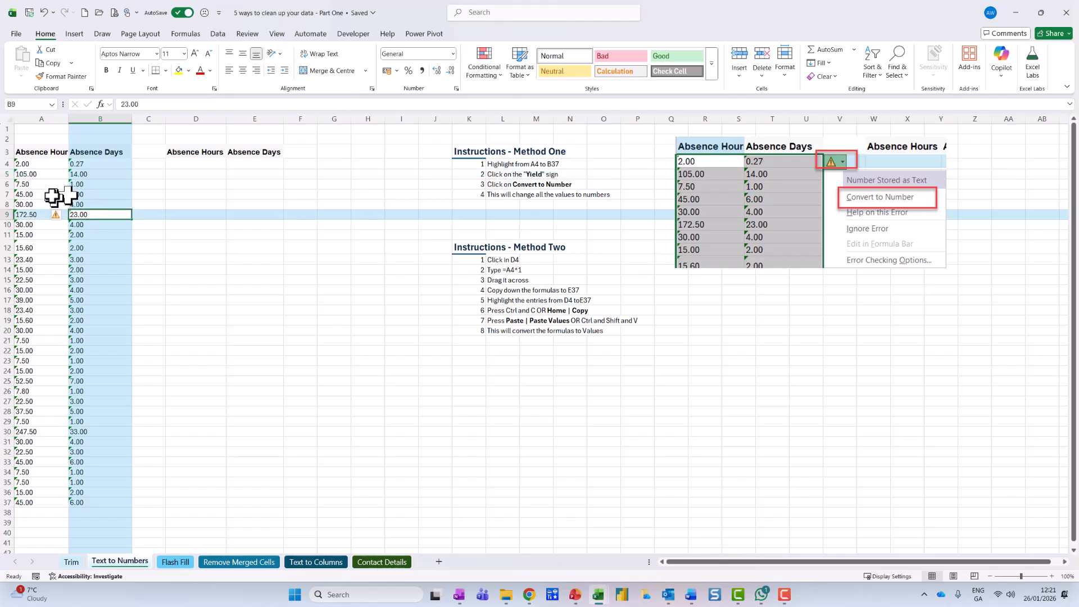
left_click_drag(24, 164, 90, 502)
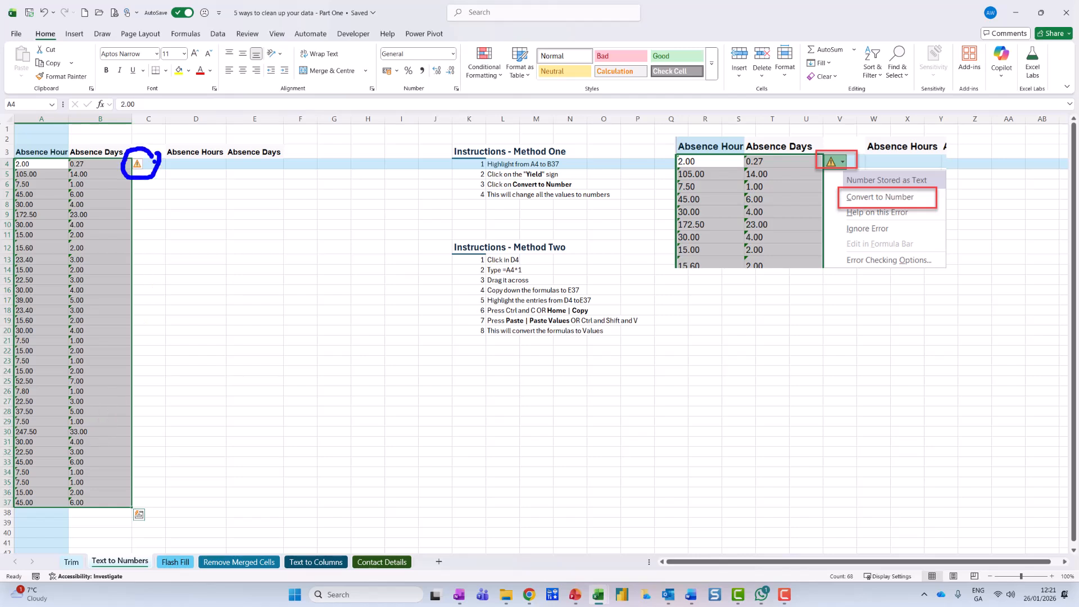
left_click(140, 165)
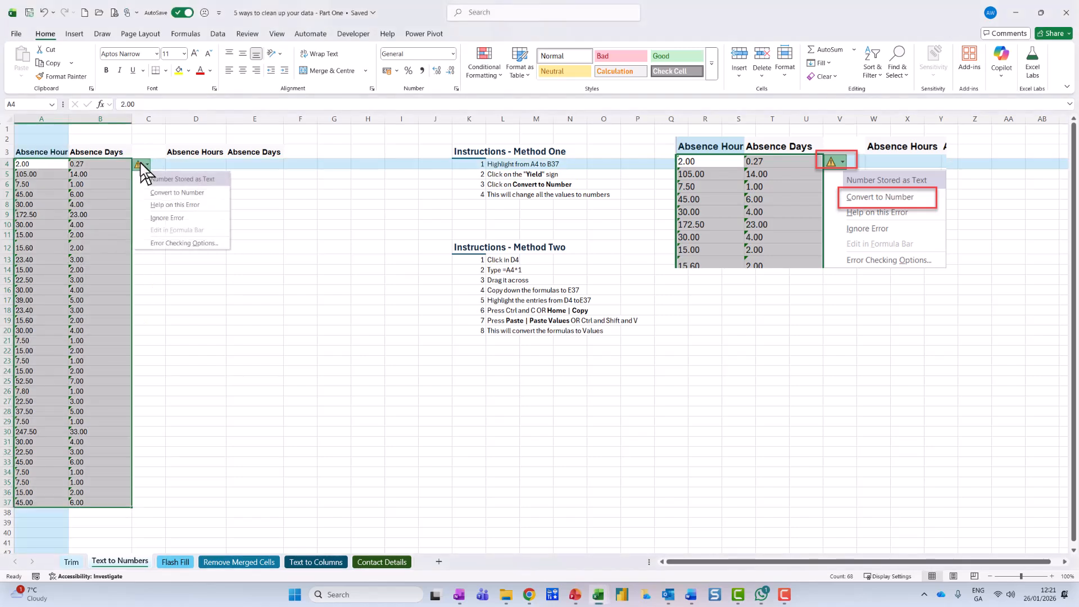
left_click(163, 193)
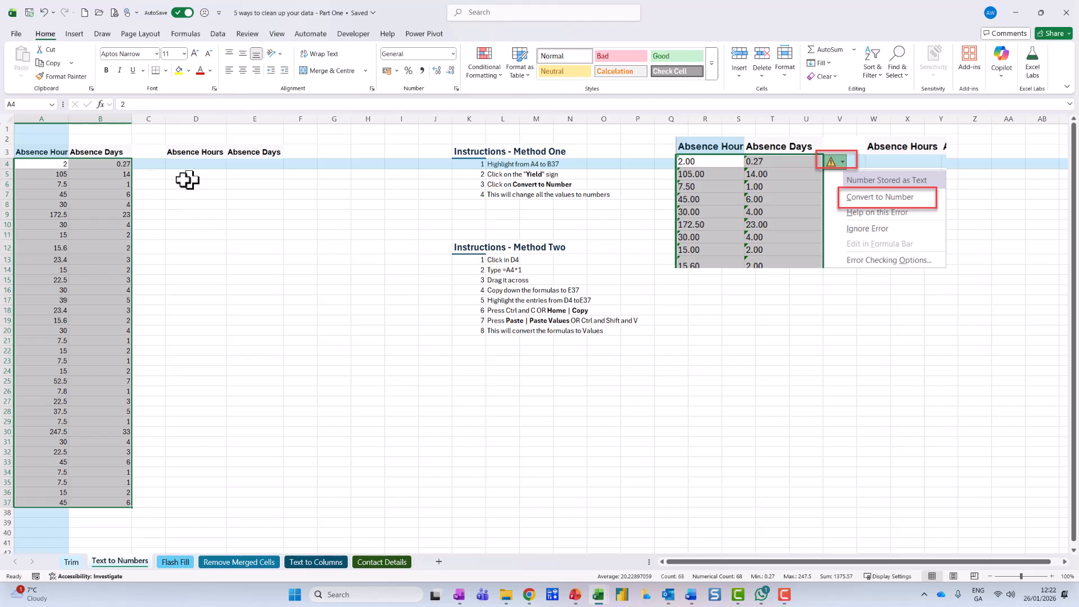
left_click(109, 174)
left_click(112, 165)
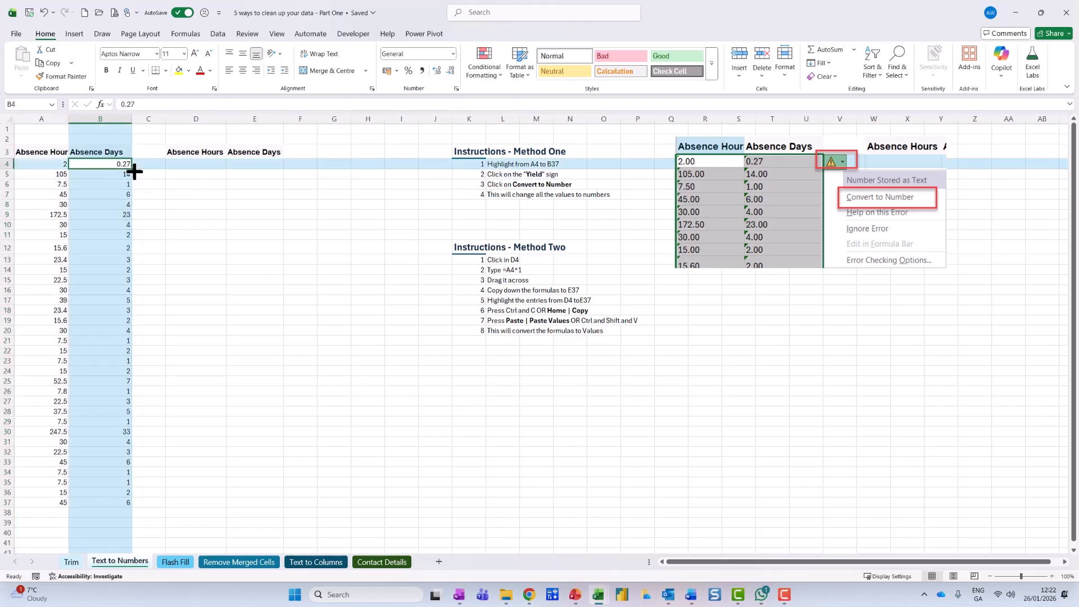
Enter =A4*1 in D4 and fill the formula across to column E and down to row 37.
left_click(194, 166)
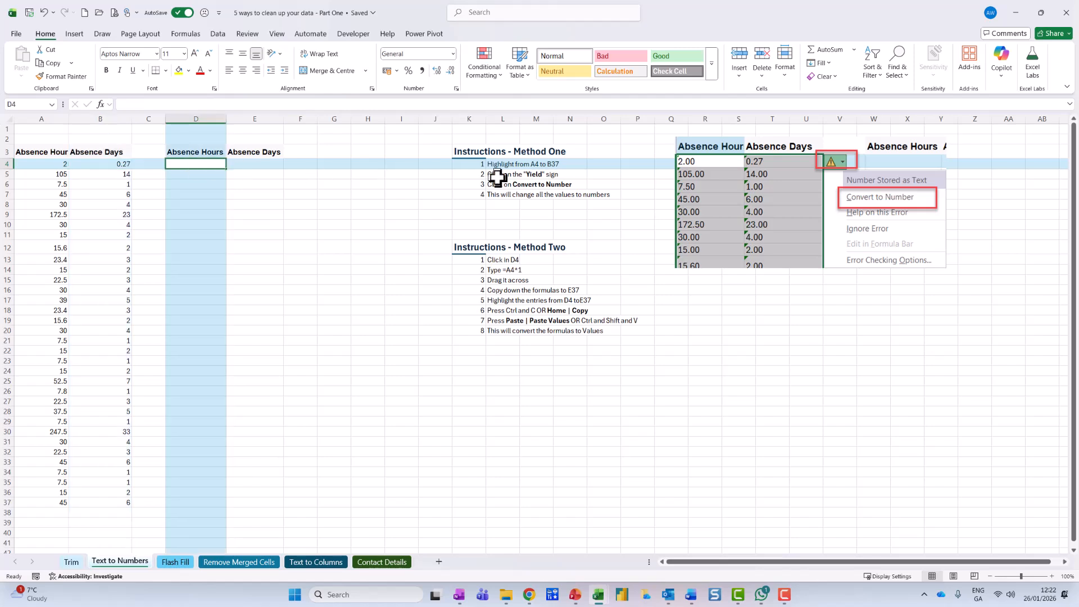
type("=")
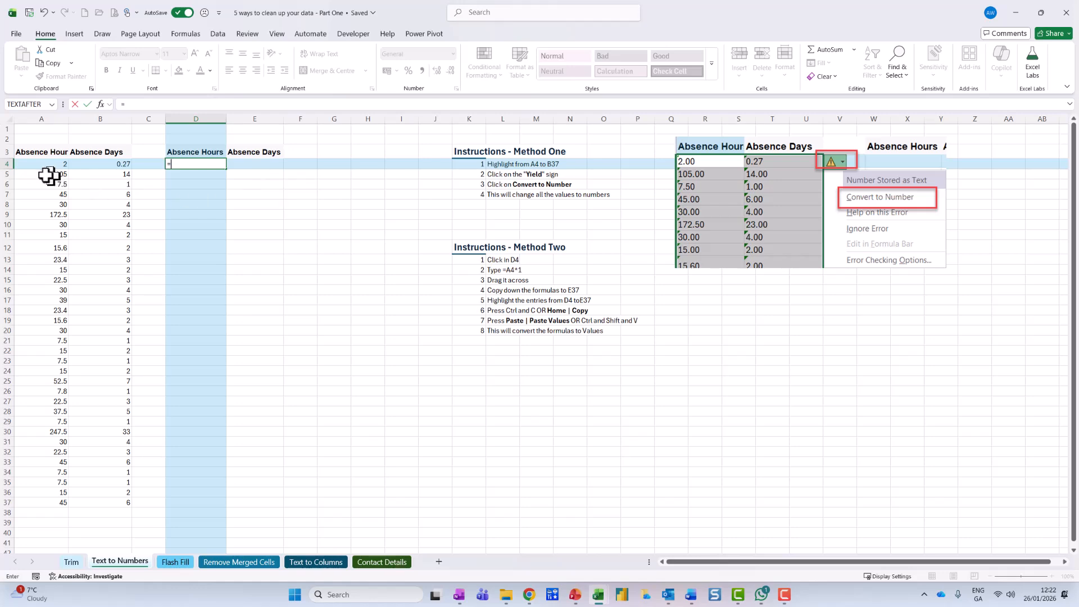
left_click(45, 164)
type("*")
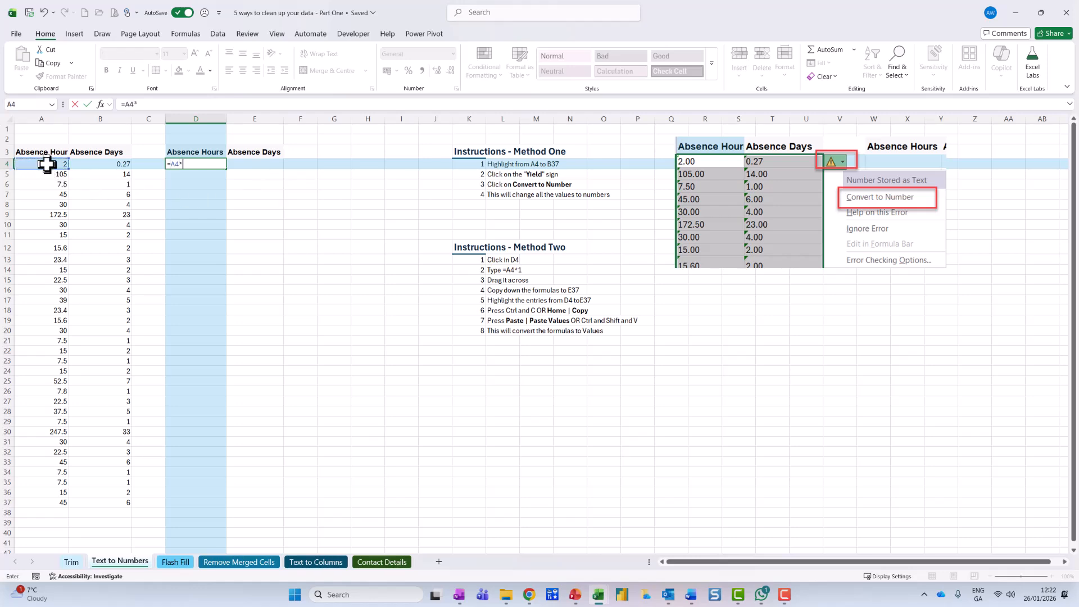
key("Return")
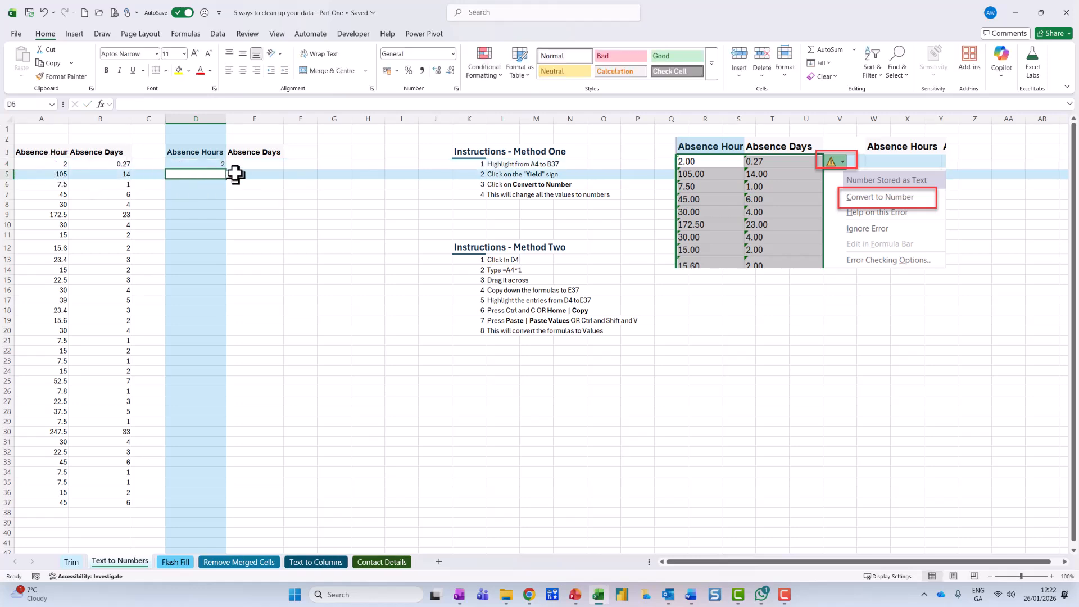
left_click(221, 165)
left_click_drag(227, 169, 299, 507)
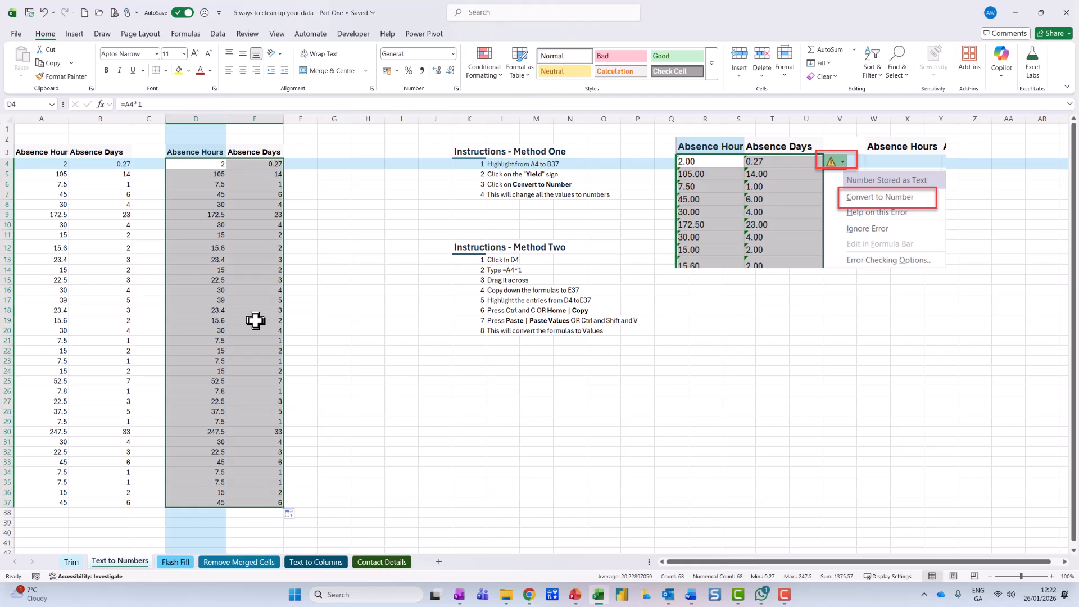
Replace the formulas in D4:E37 with their values by copying and pasting values only over the same range.
key("ctrl+c")
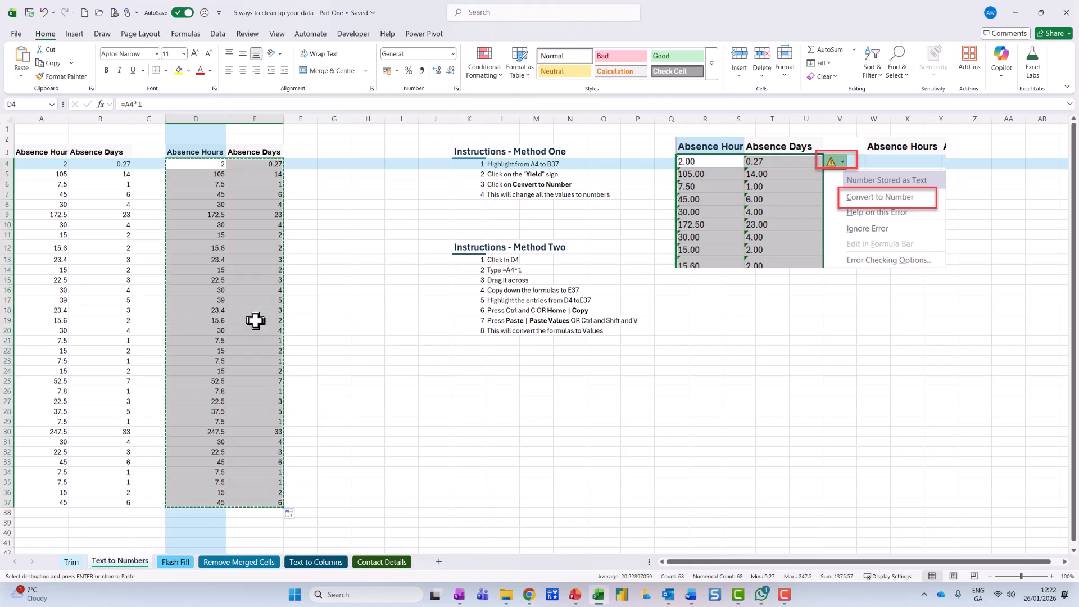
key("ctrl+shift+v")
key("Escape")
left_click(256, 321)
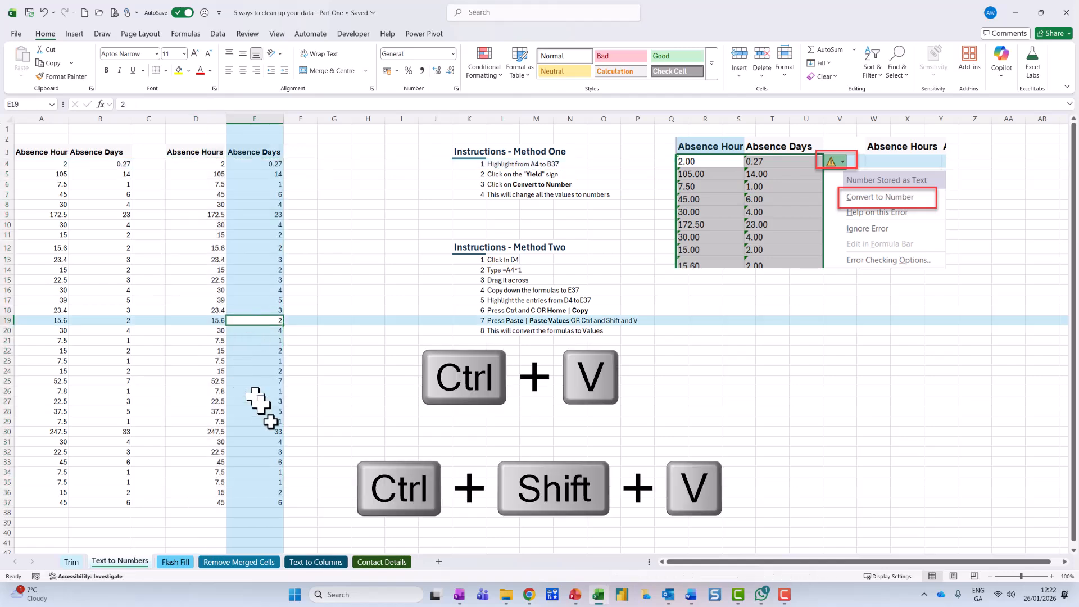
On the Flash Fill sheet, enter the person's full name from the first e-mail address in C5 as the pattern.
left_click(177, 565)
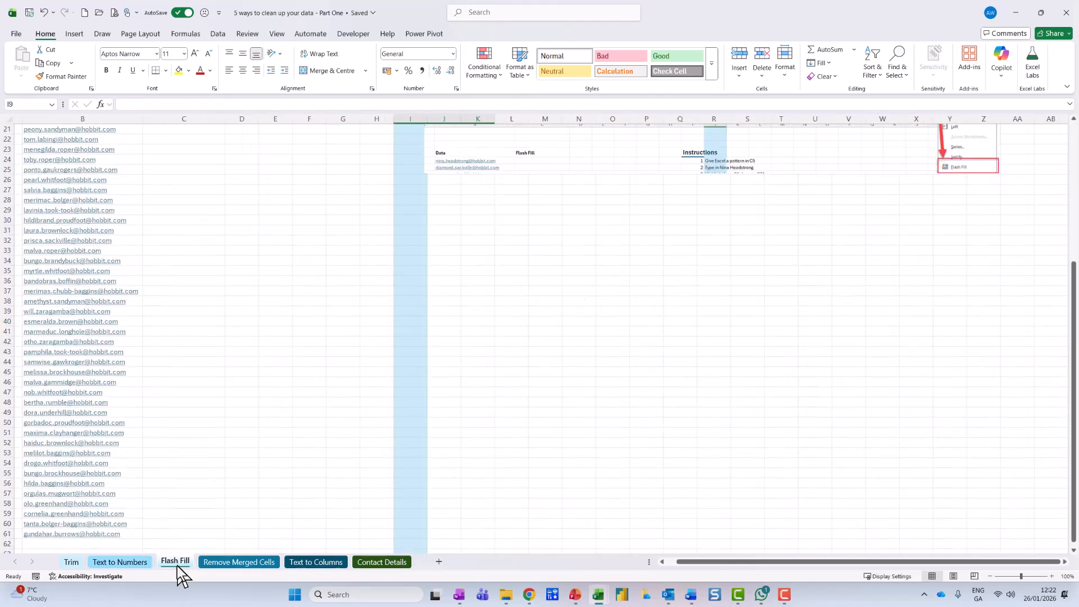
scroll(208, 240, "up", 6)
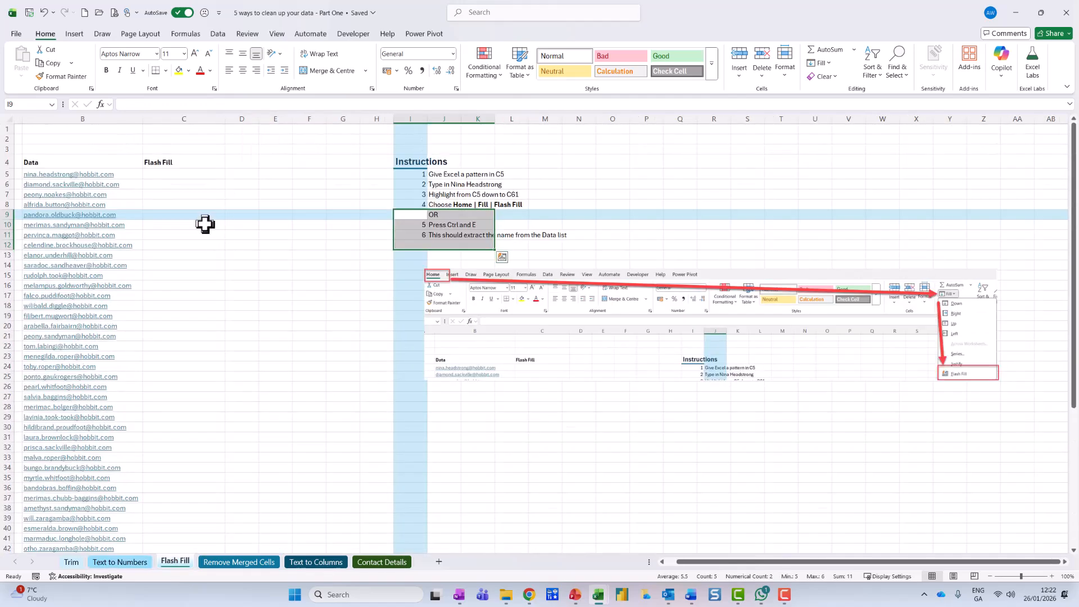
left_click(174, 176)
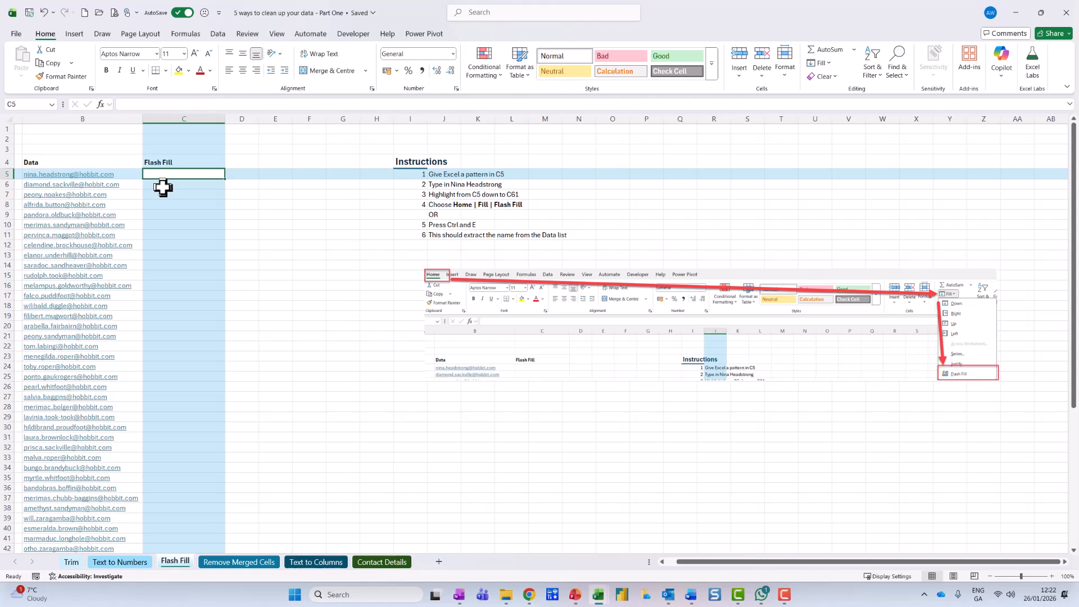
type("Nina Headstrong")
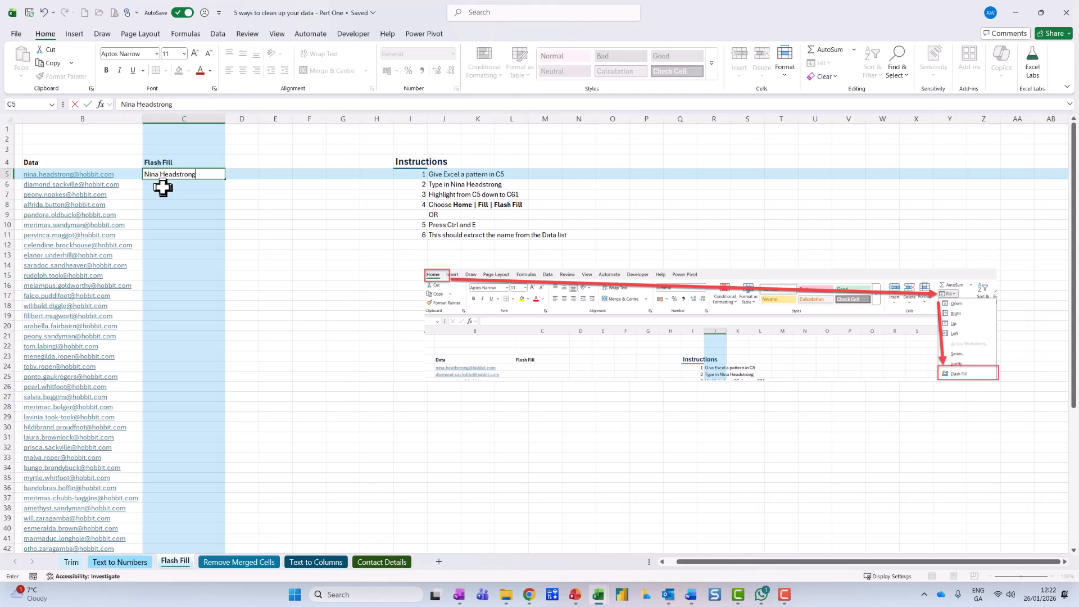
key("Return")
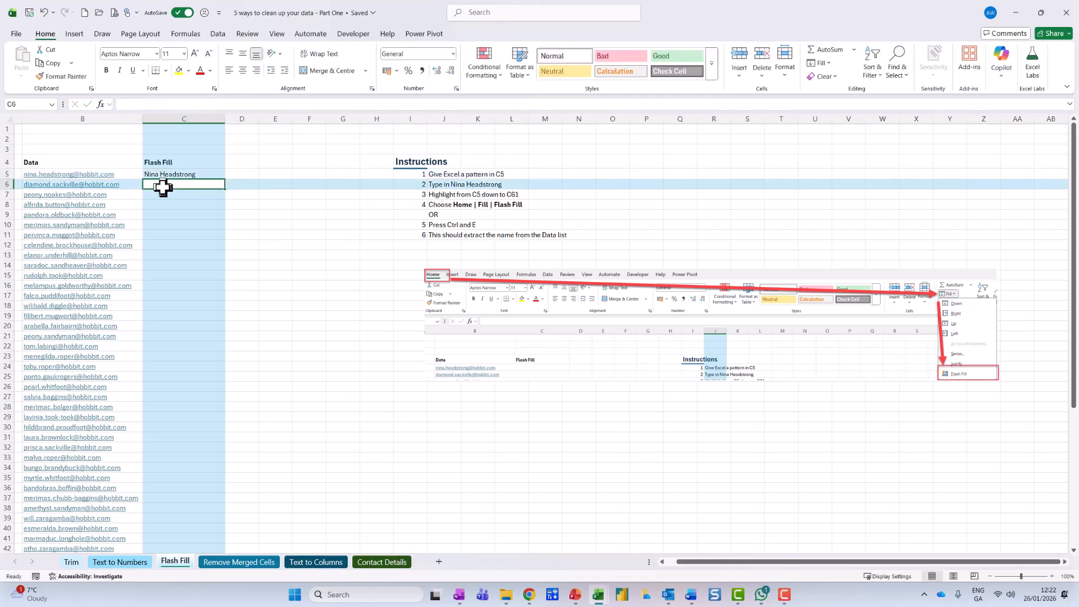
Apply Flash Fill to C5:C61 to extract the names from the Data column, and review the filled list.
left_click_drag(159, 175, 197, 519)
scroll(219, 362, "up", 7)
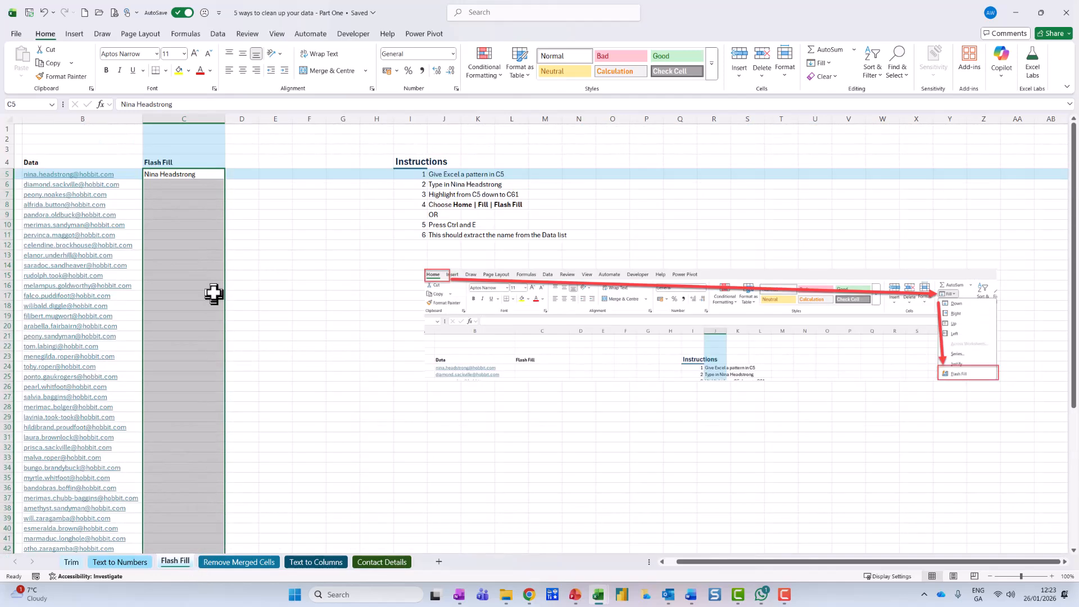
mouse_move(71, 25)
left_mouse_down()
mouse_move(31, 59)
mouse_move(69, 34)
left_mouse_up()
mouse_move(855, 57)
left_mouse_down()
mouse_move(787, 52)
mouse_move(849, 64)
left_mouse_up()
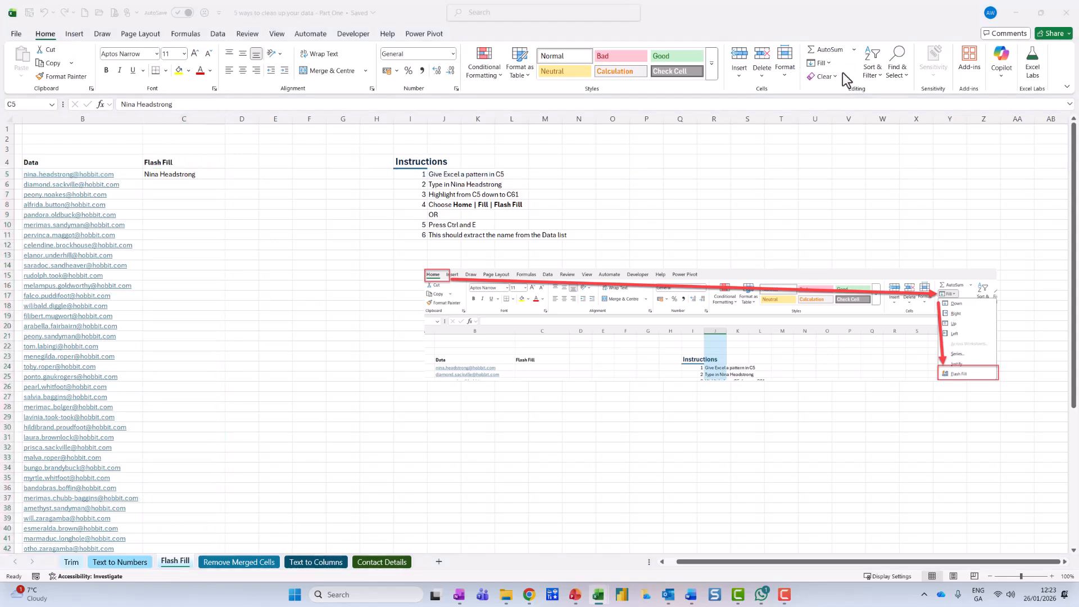
left_click(824, 63)
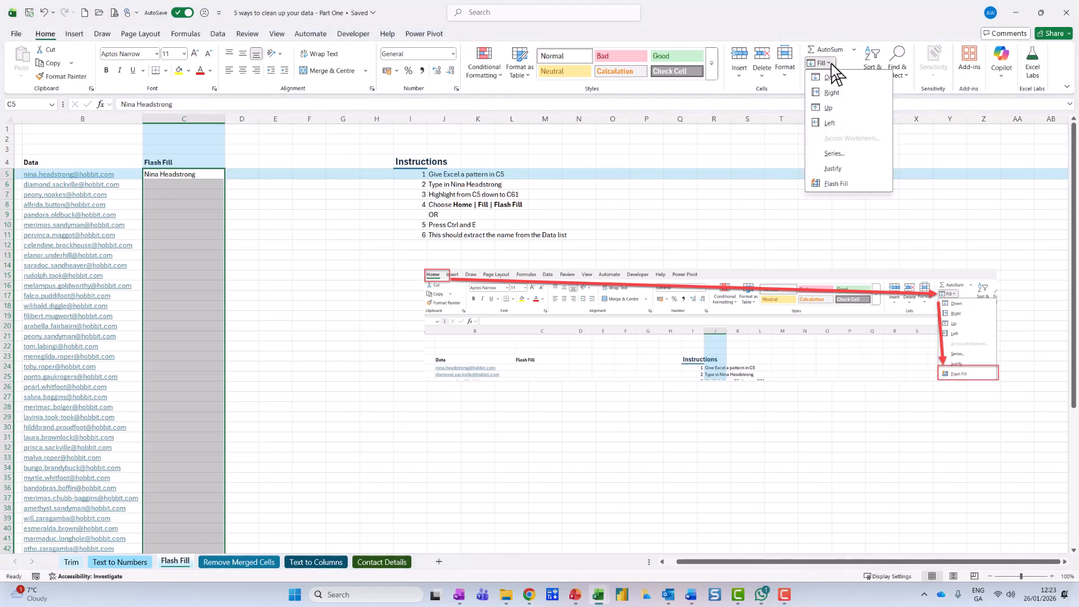
left_click(831, 184)
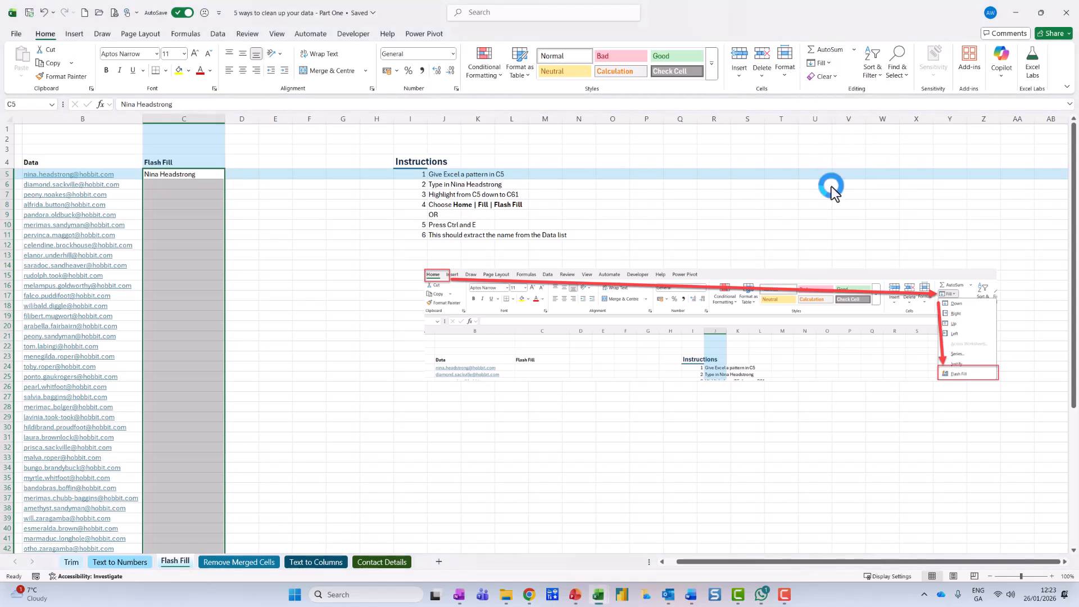
scroll(203, 354, "down", 3)
scroll(202, 355, "down", 4)
scroll(201, 354, "up", 7)
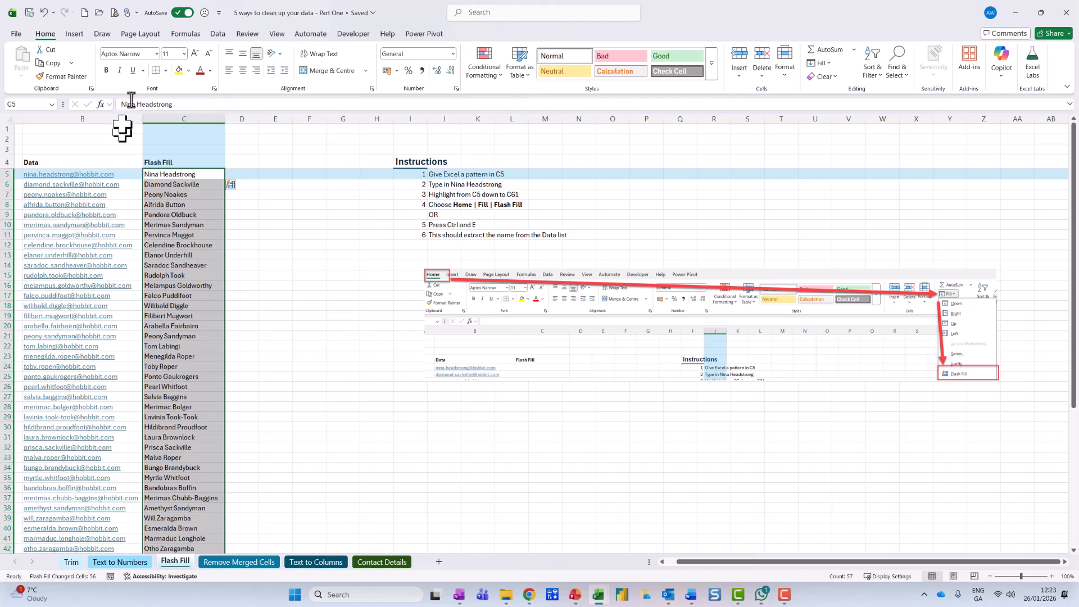
Undo the Flash Fill and run it again on C5:C61.
left_click(45, 13)
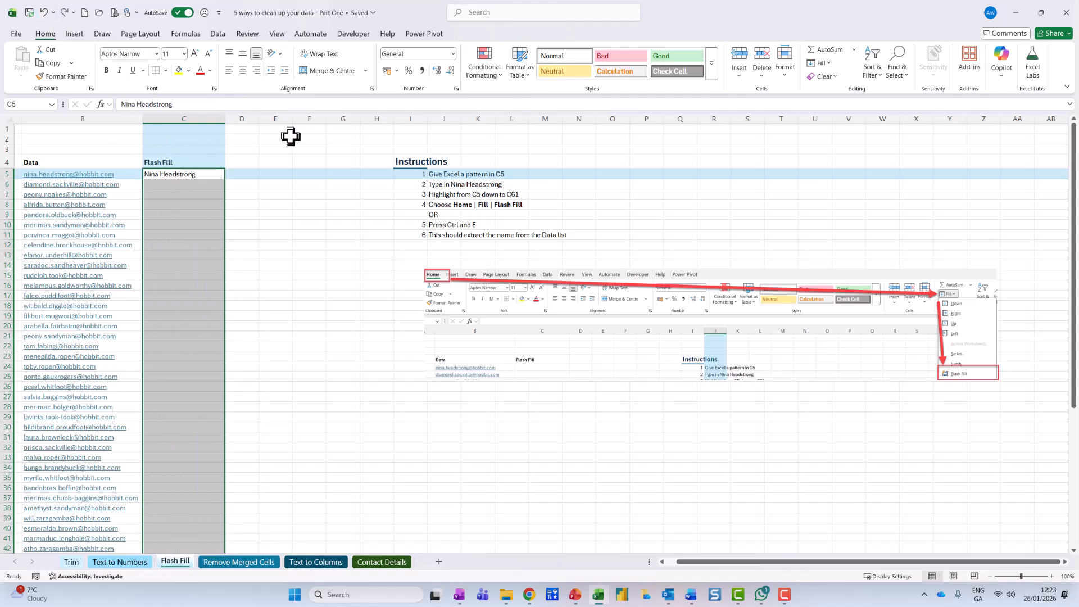
key("ctrl+e")
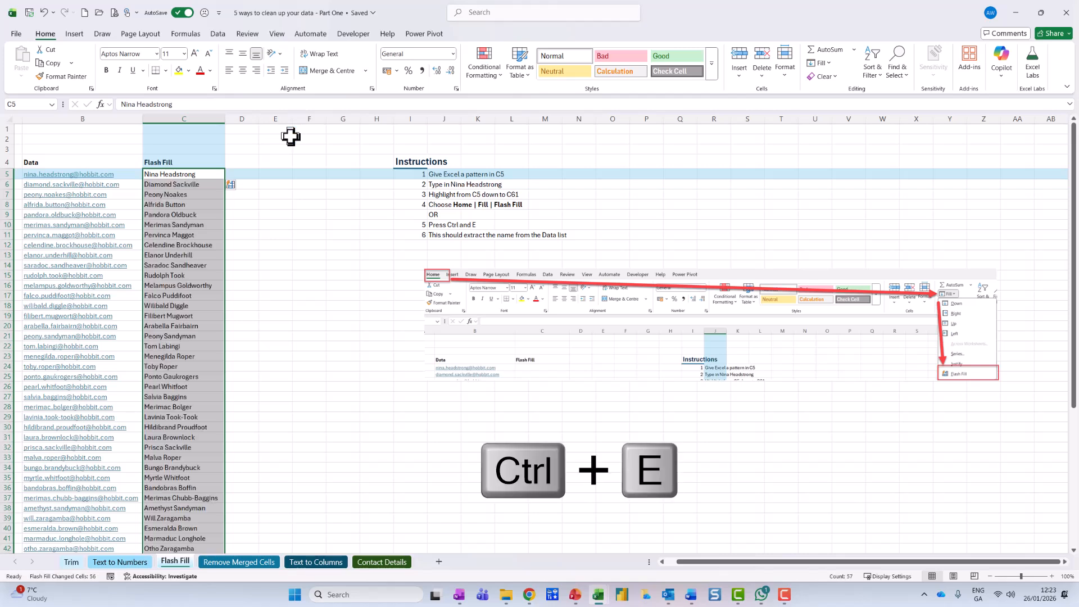
left_click(180, 245)
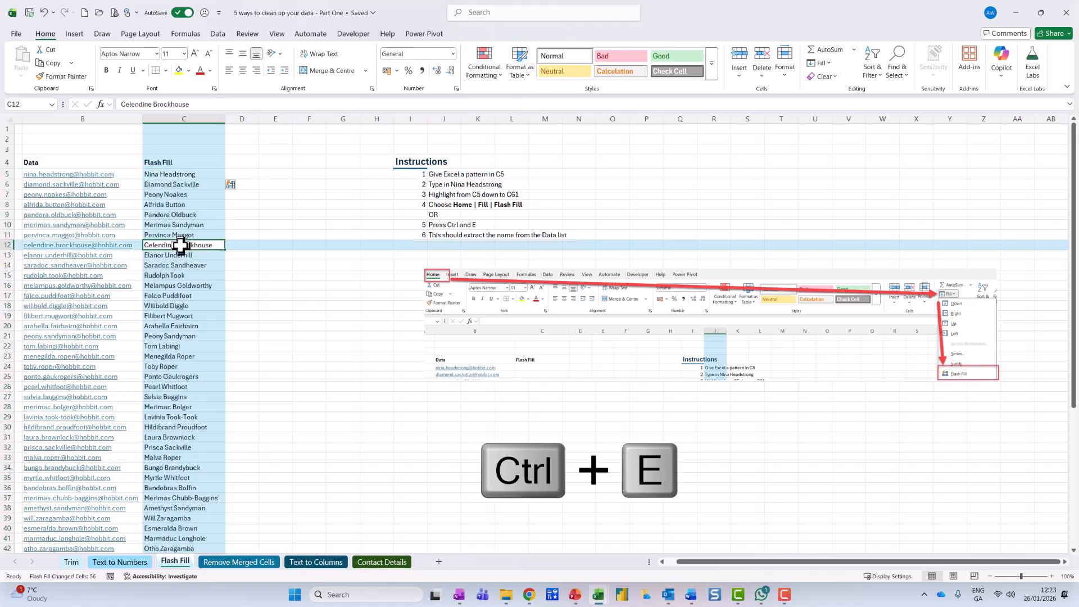
On the Remove Merged Cells sheet, unmerge all merged cells in A4:D16.
left_click(248, 561)
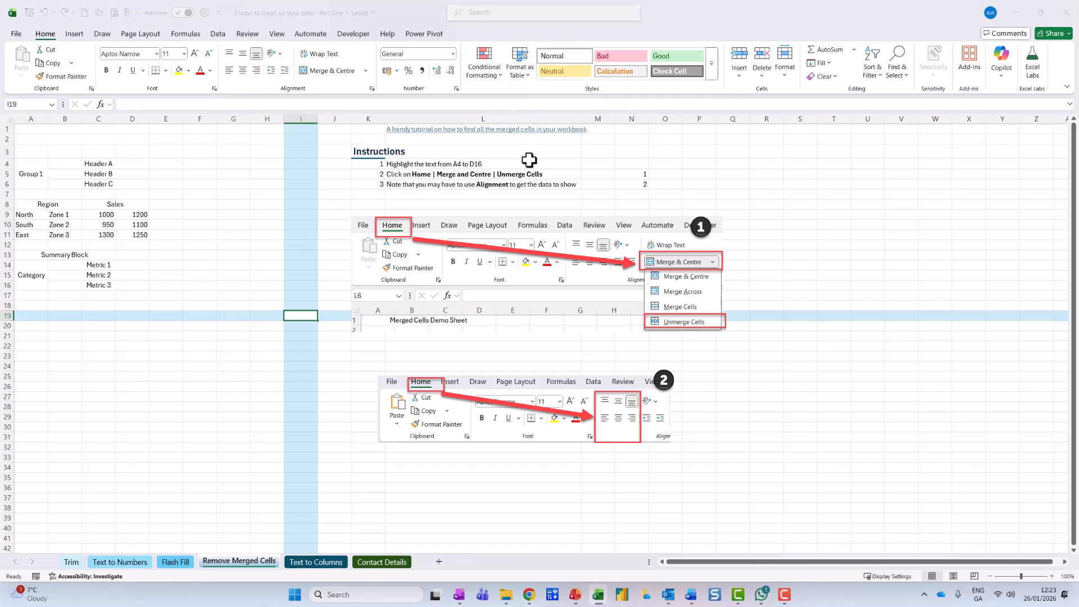
mouse_move(605, 121)
left_mouse_down()
mouse_move(450, 107)
mouse_move(509, 150)
mouse_move(605, 122)
left_mouse_up()
key("Escape")
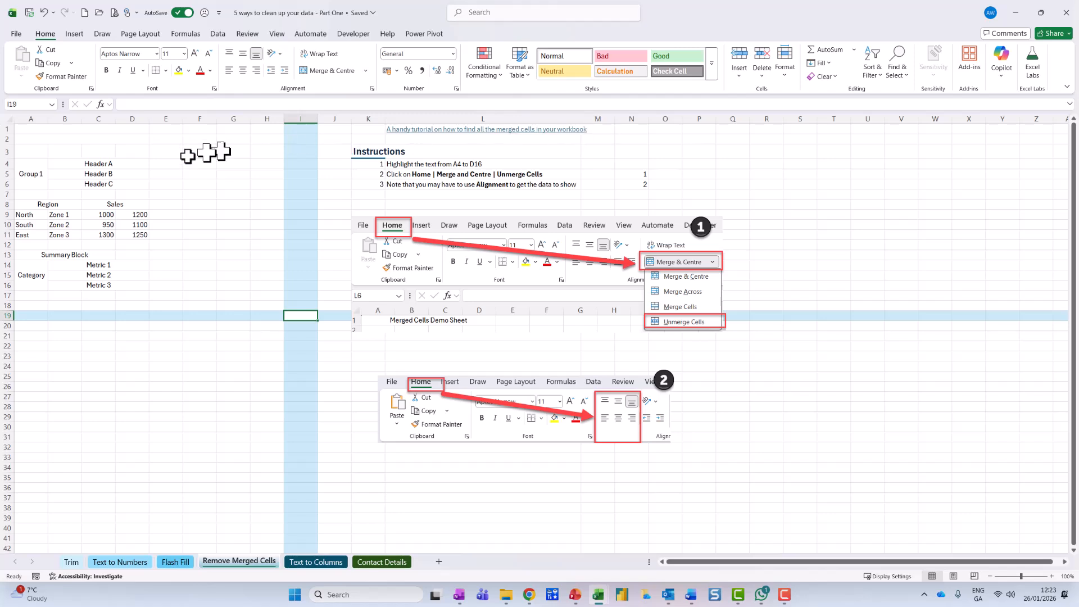
left_click_drag(31, 166, 113, 283)
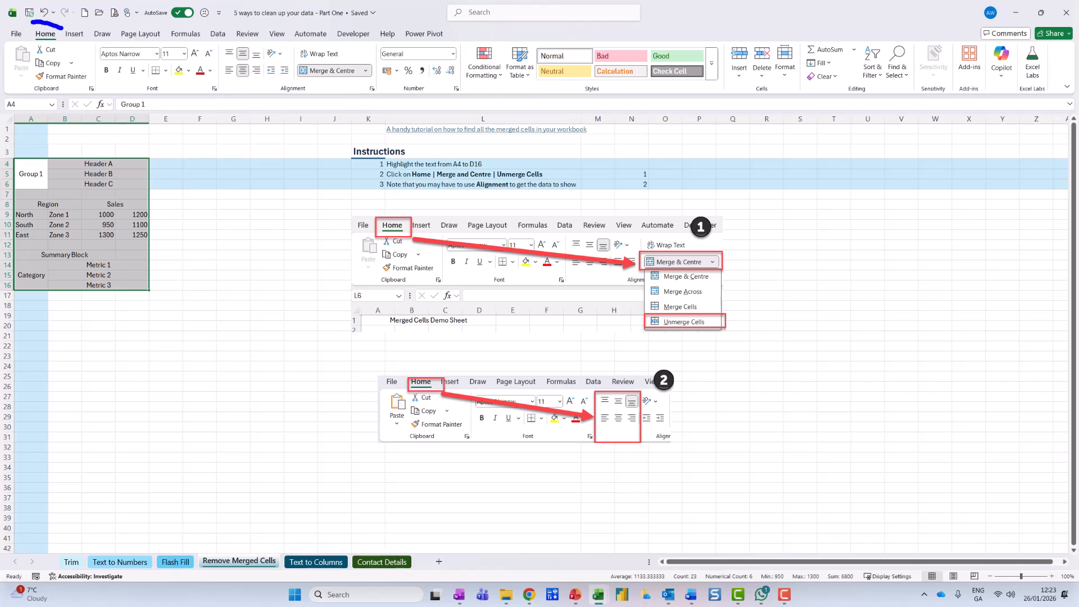
left_click_drag(38, 22, 79, 38)
mouse_move(384, 55)
left_mouse_down()
mouse_move(298, 52)
mouse_move(388, 88)
left_mouse_up()
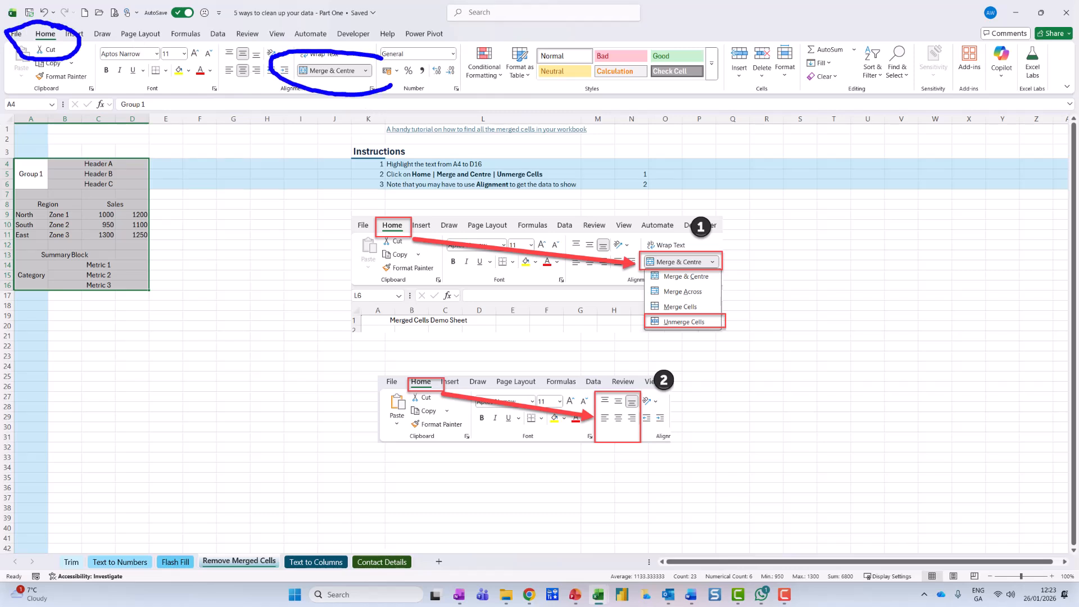
left_click(367, 70)
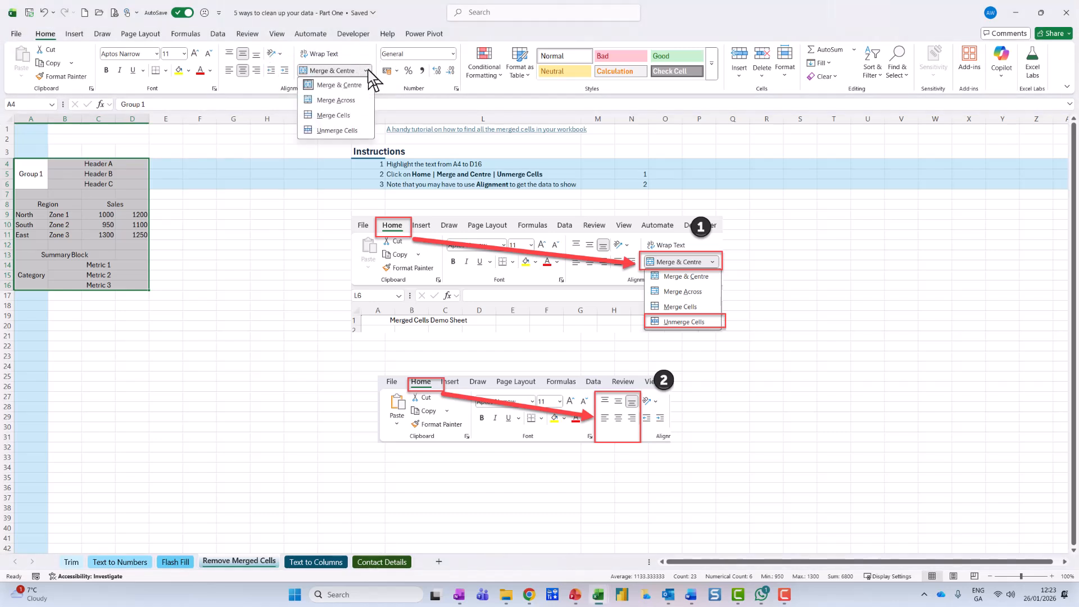
left_click(355, 131)
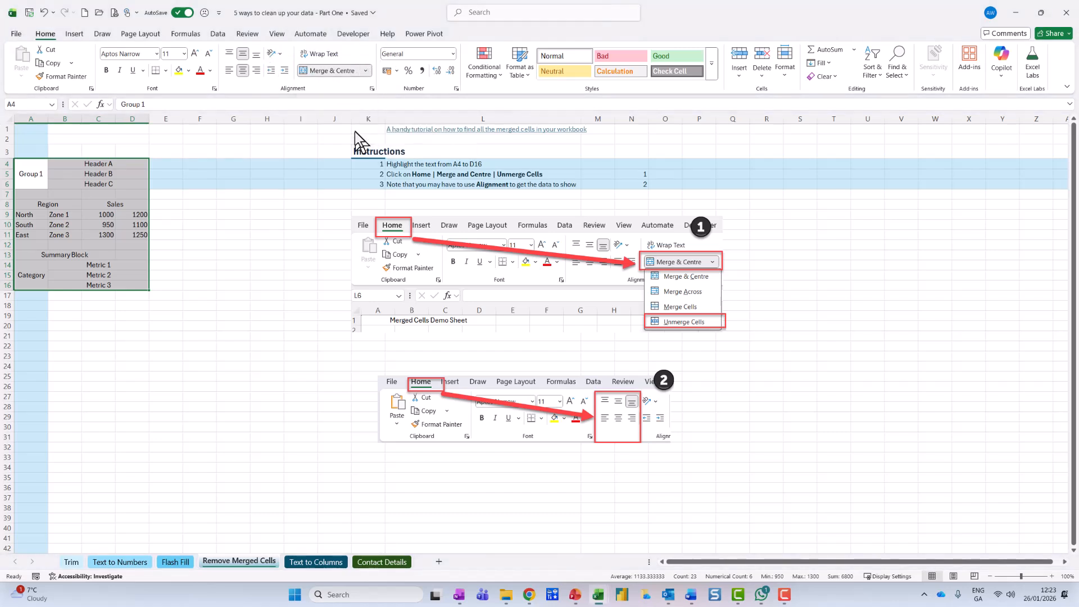
Left-align Summary Block in A13 and Group 1 in A4, and widen column A to fit its text.
left_click(38, 258)
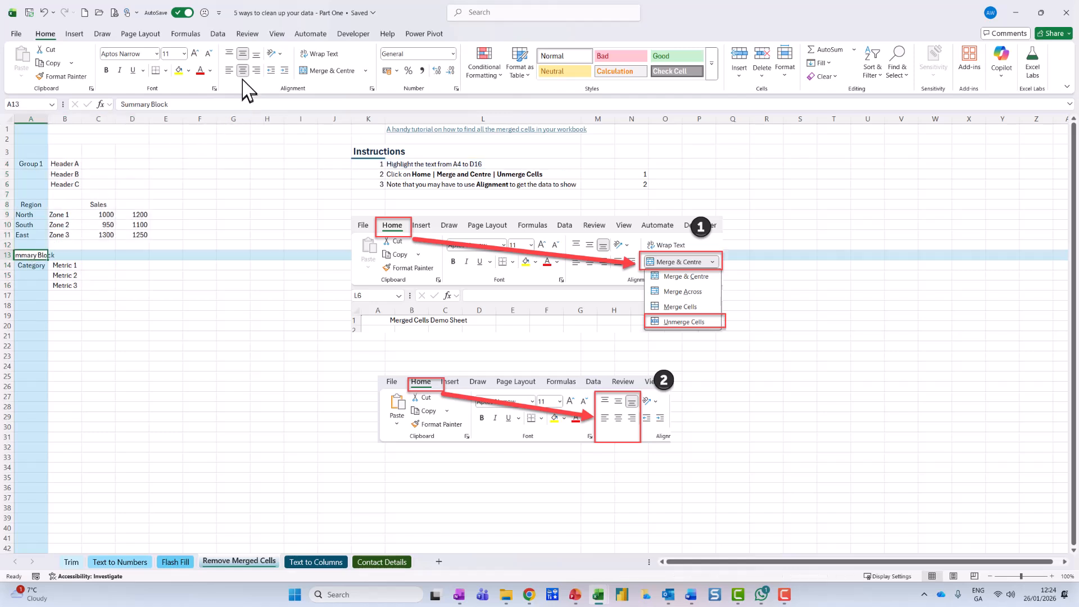
mouse_move(297, 45)
left_mouse_down()
mouse_move(200, 78)
mouse_move(293, 54)
left_mouse_up()
key("Escape")
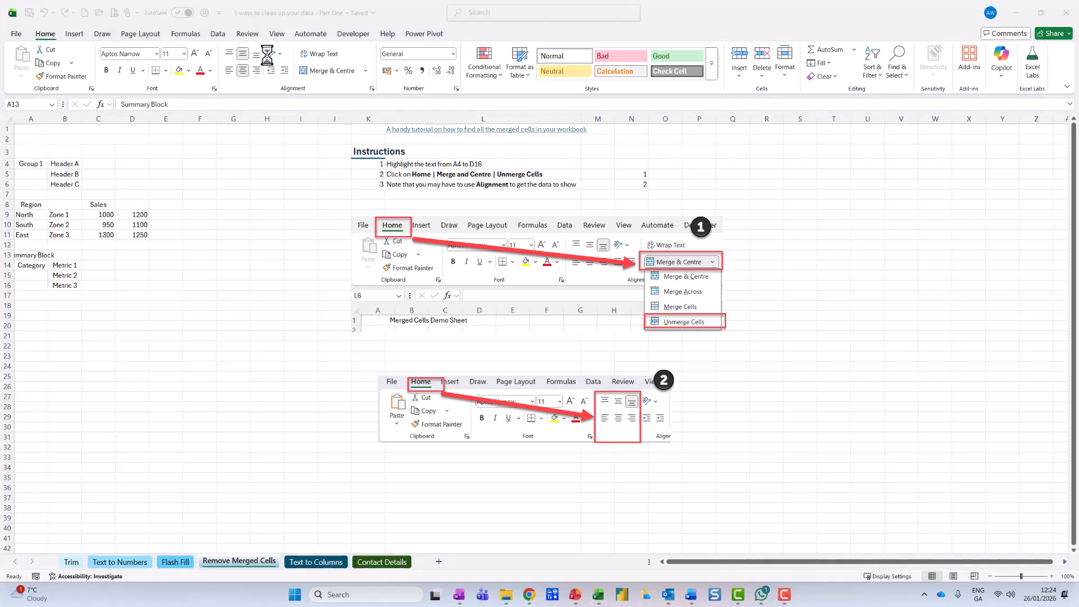
left_click(229, 70)
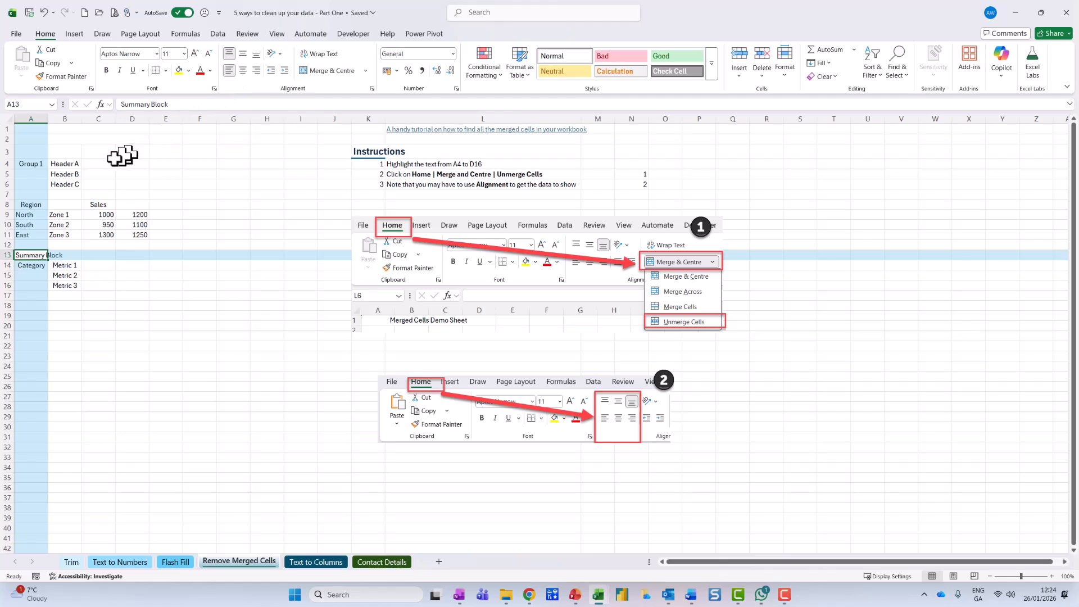
left_click(31, 164)
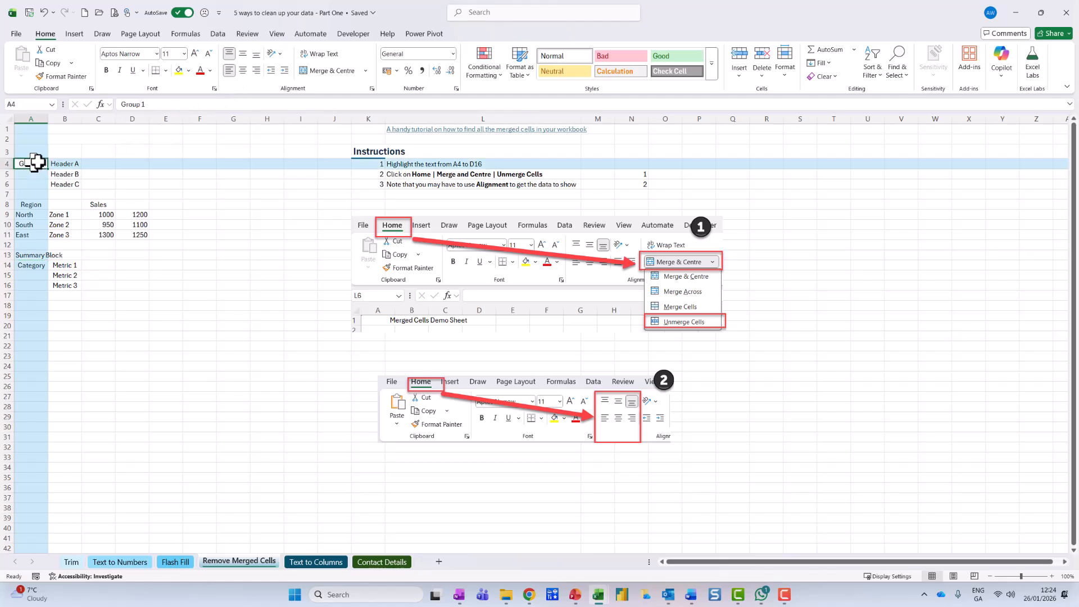
left_click(229, 71)
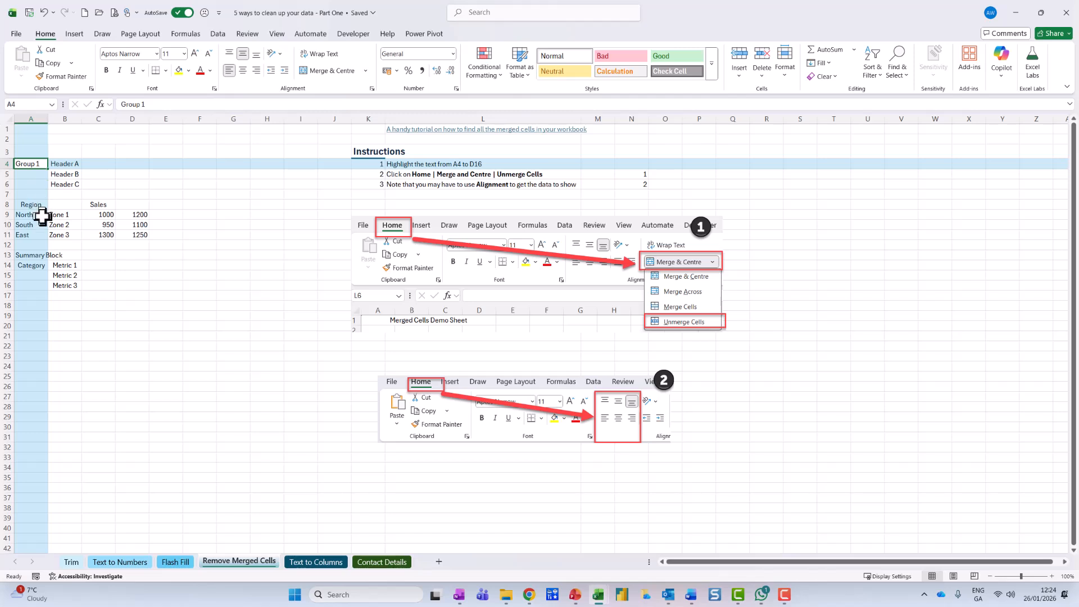
left_click(43, 253)
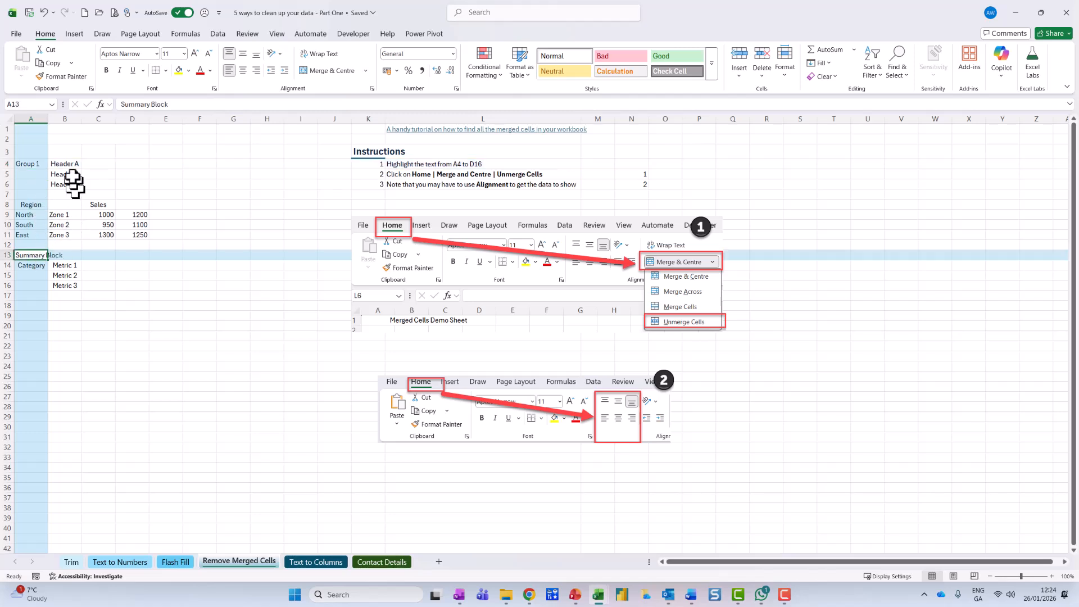
left_click_drag(48, 119, 75, 124)
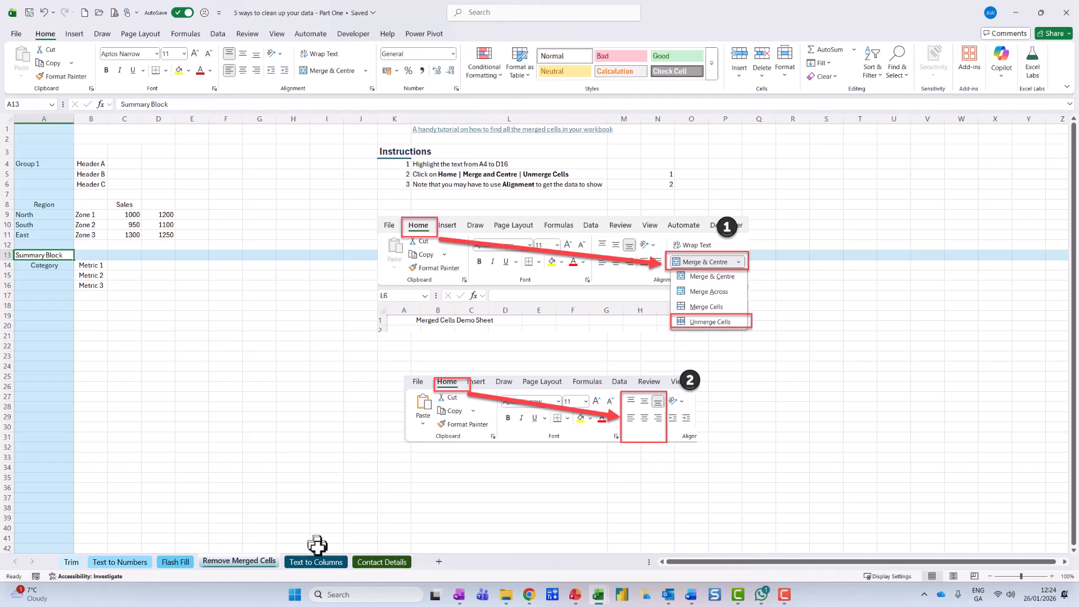
On the Text to Columns sheet, start a Text to Columns conversion of column B with Delimited as the data type.
left_click(323, 563)
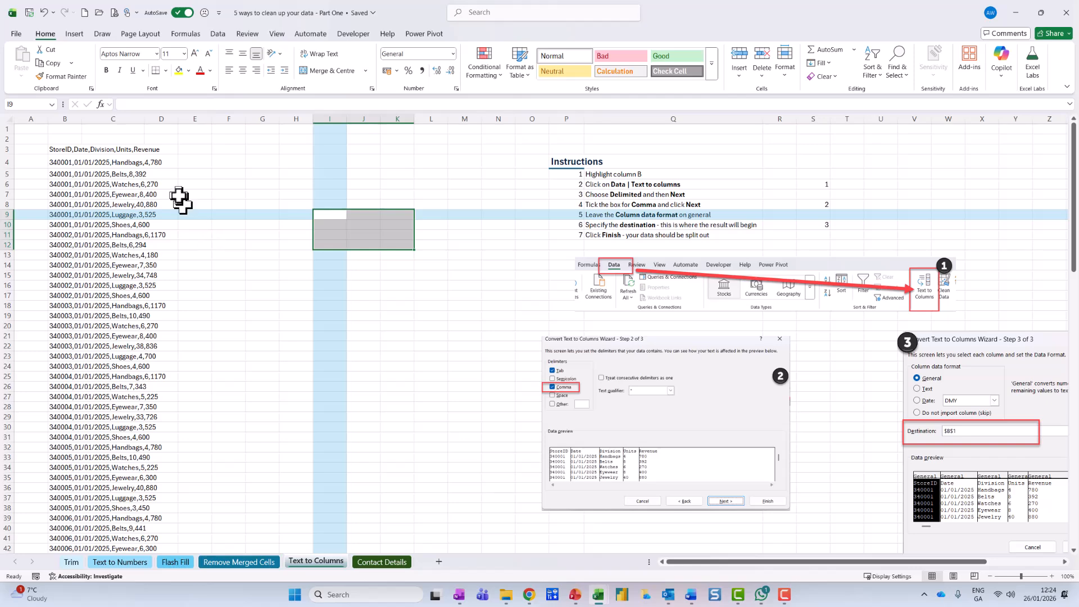
left_click(72, 110)
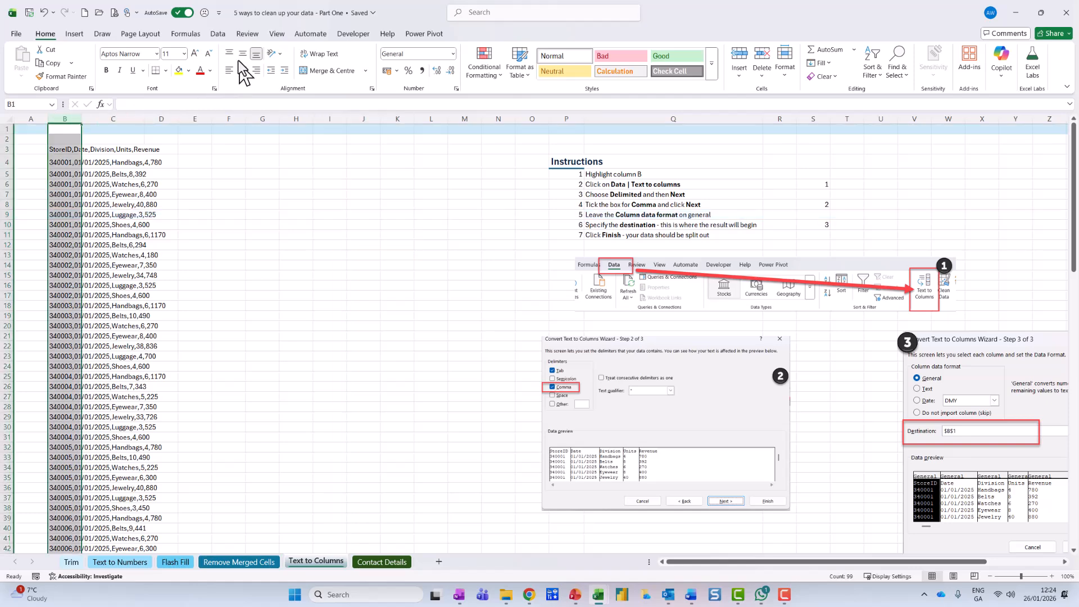
left_click_drag(194, 52, 244, 26)
key("Escape")
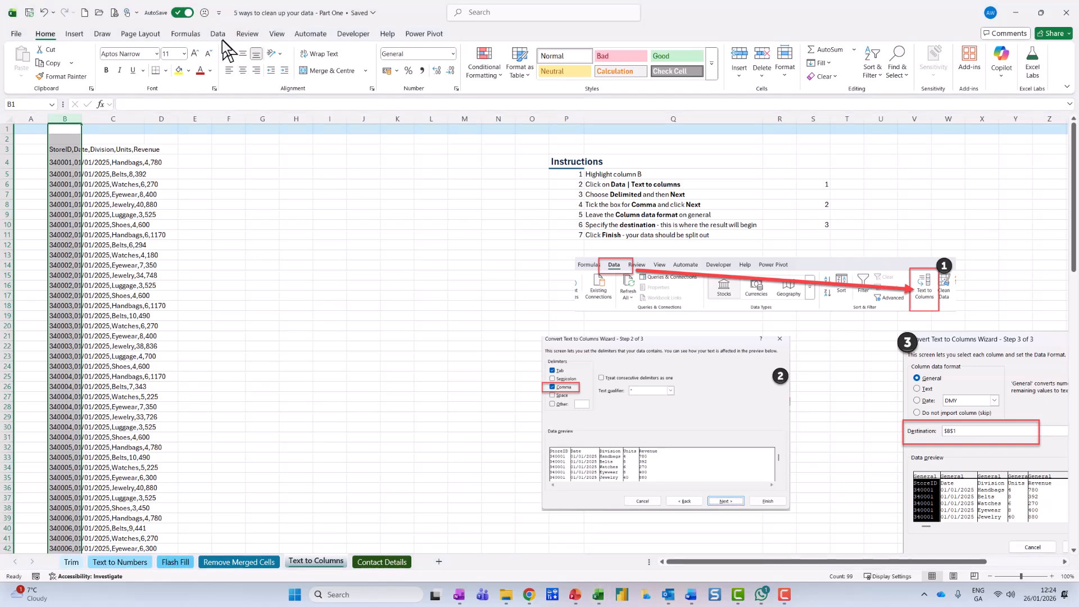
left_click(219, 35)
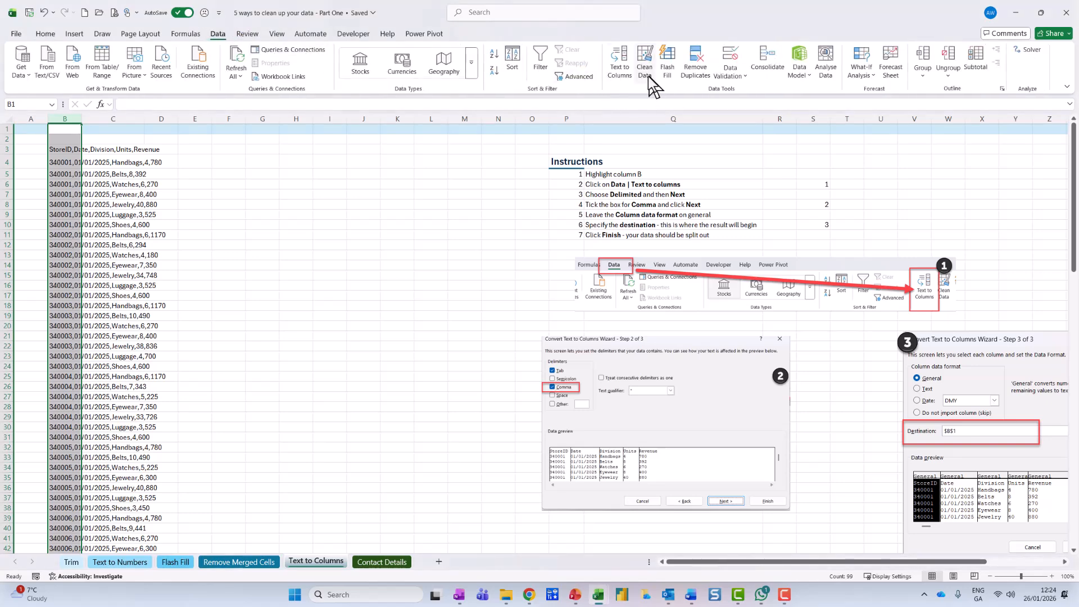
left_click(621, 82)
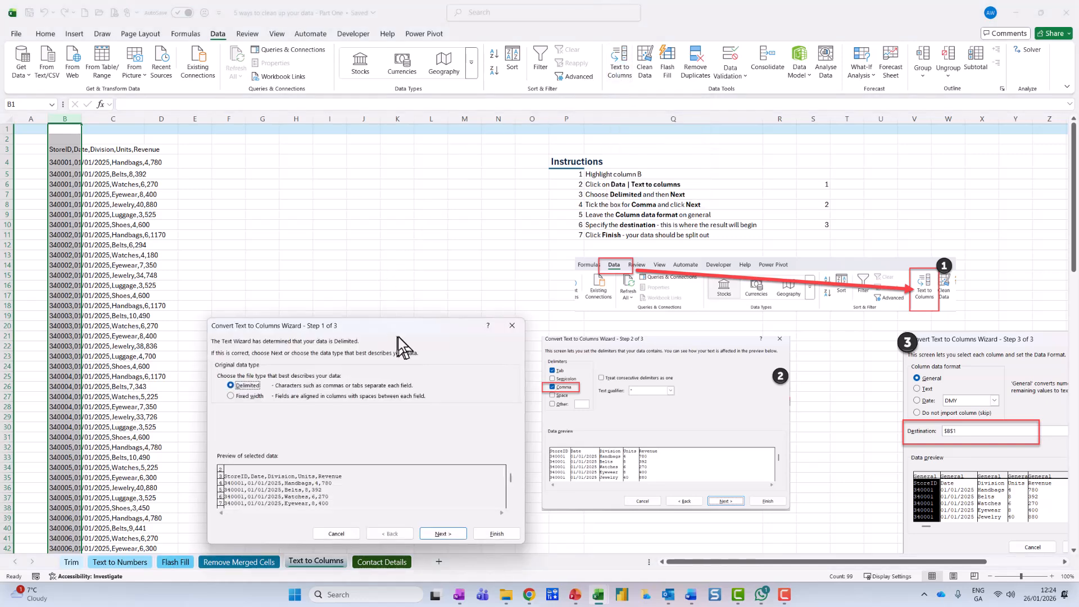
left_click_drag(403, 330, 432, 208)
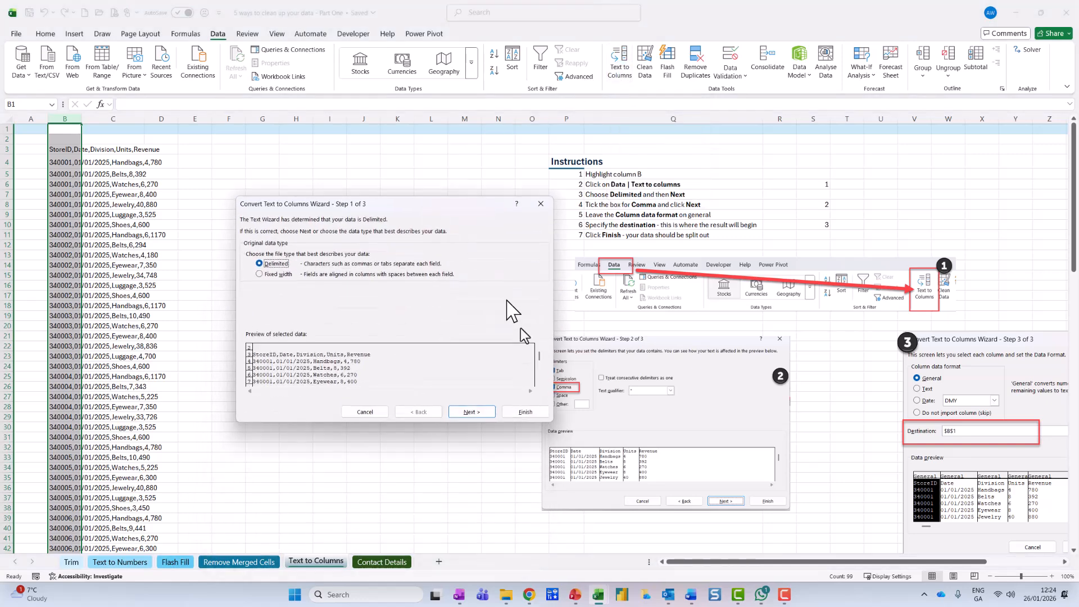
left_click(470, 413)
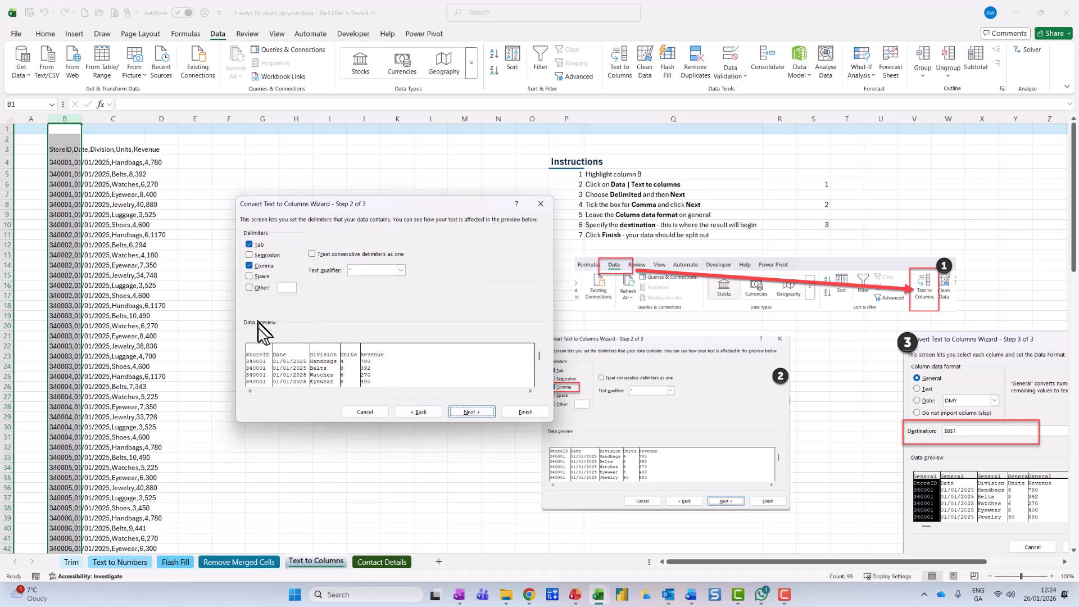
Keep Tab and Comma as the delimiters for the split and continue to the column data format settings.
mouse_move(388, 339)
left_mouse_down()
mouse_move(260, 324)
mouse_move(329, 397)
mouse_move(387, 341)
left_mouse_up()
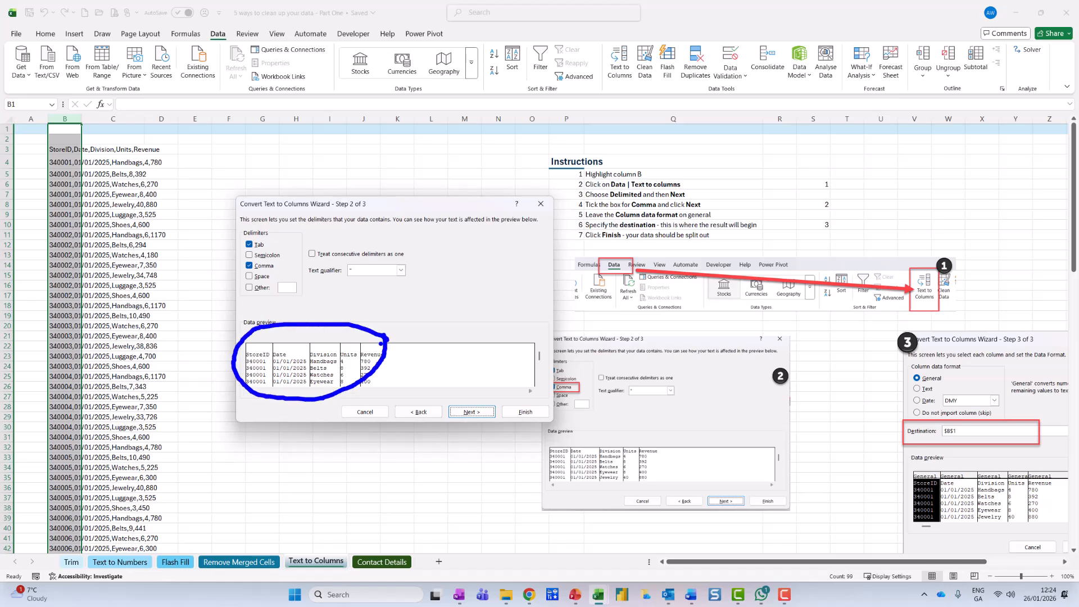
key("Escape")
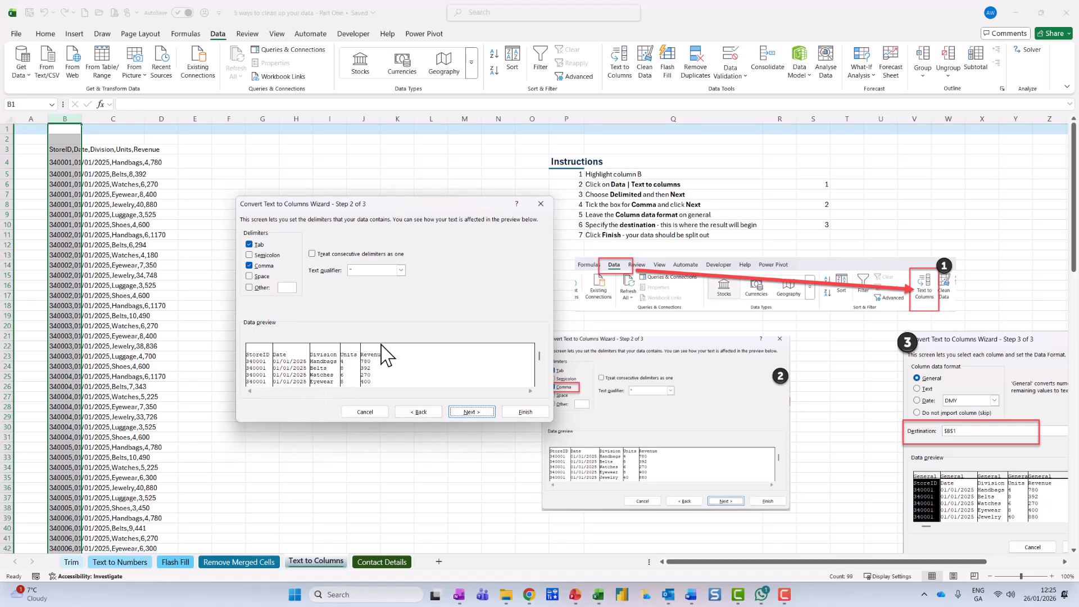
left_click(473, 412)
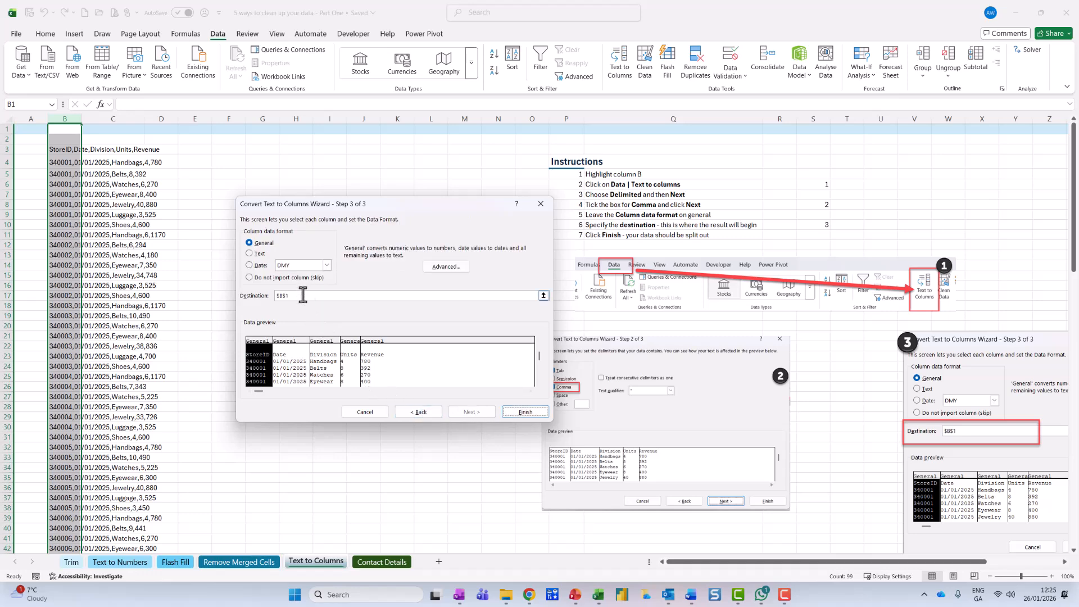
Finish the split in General format with E3 as the destination, and widen column F to fit the dates.
left_click_drag(429, 208, 623, 207)
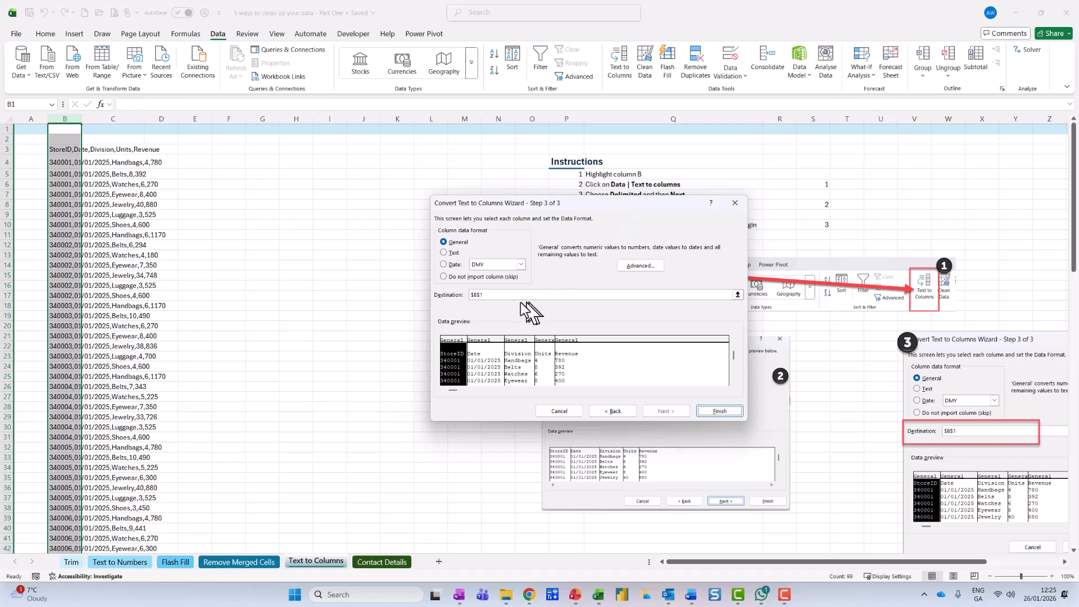
left_click(475, 295)
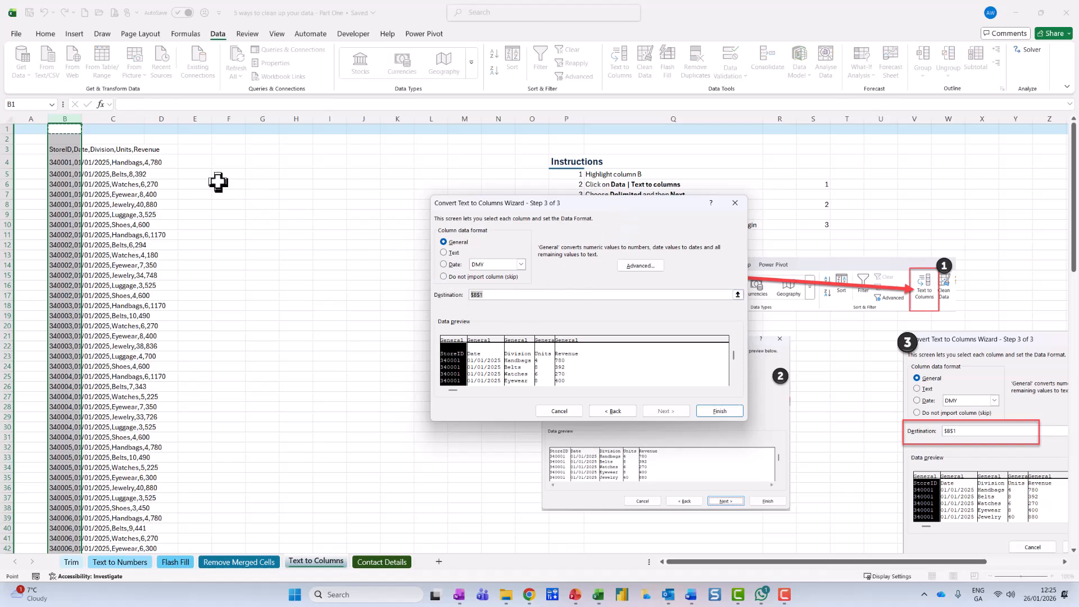
left_click(202, 150)
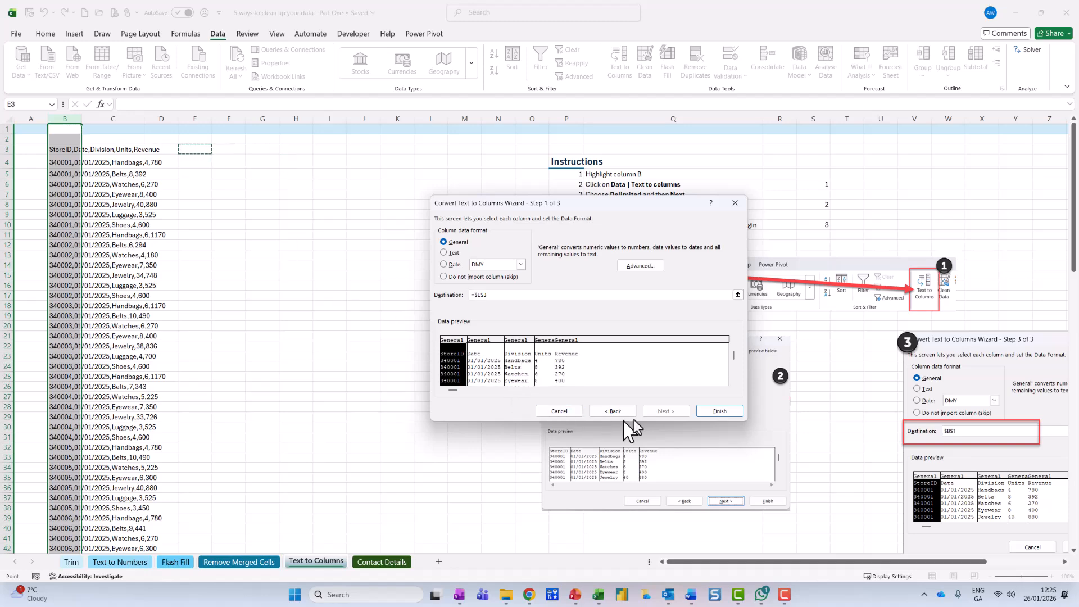
left_click(720, 412)
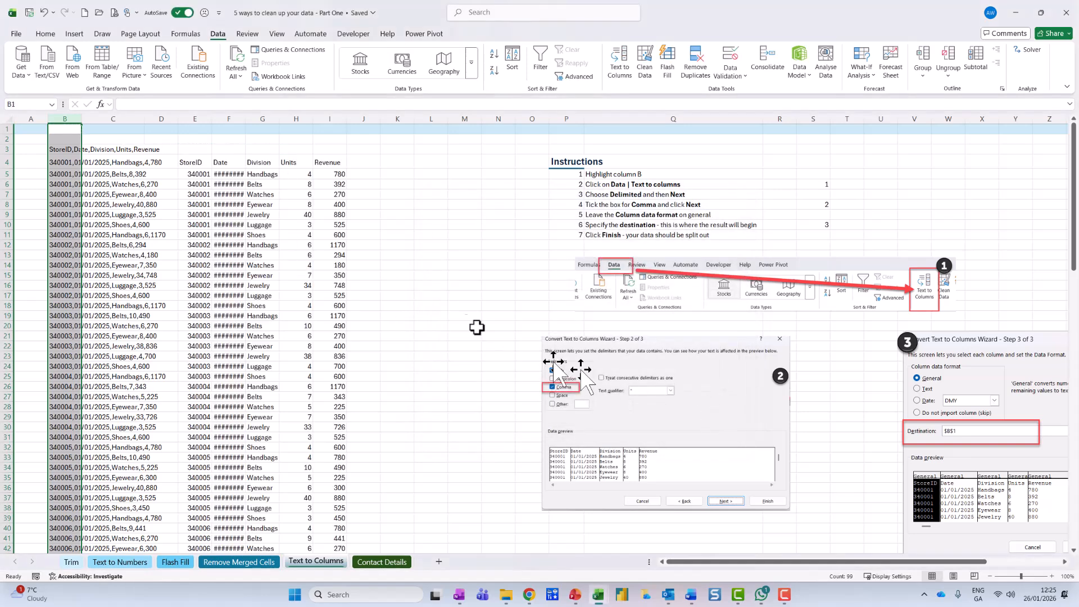
left_click_drag(246, 119, 270, 120)
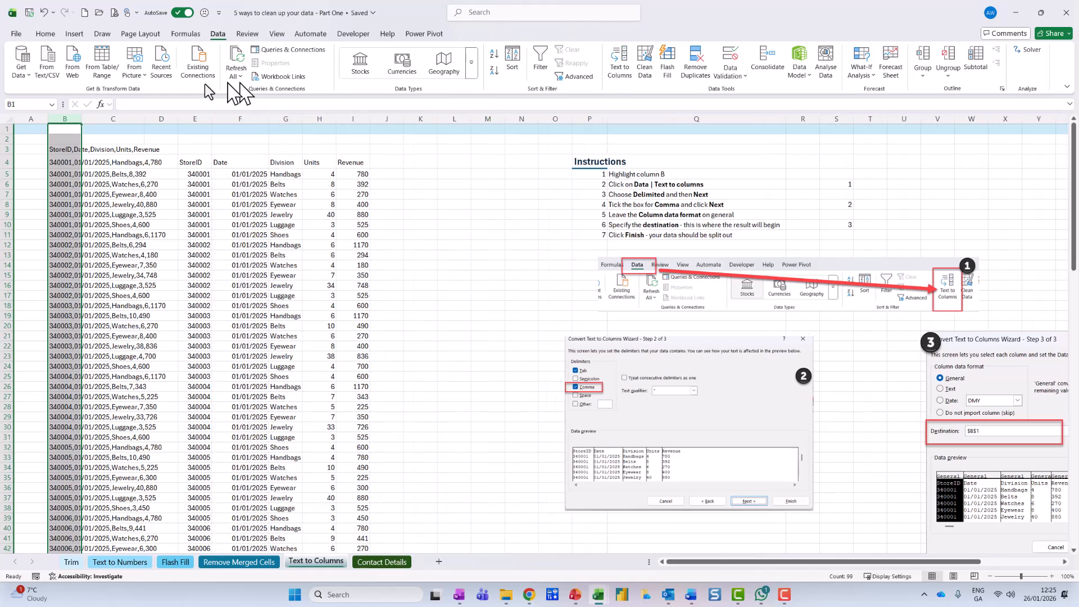